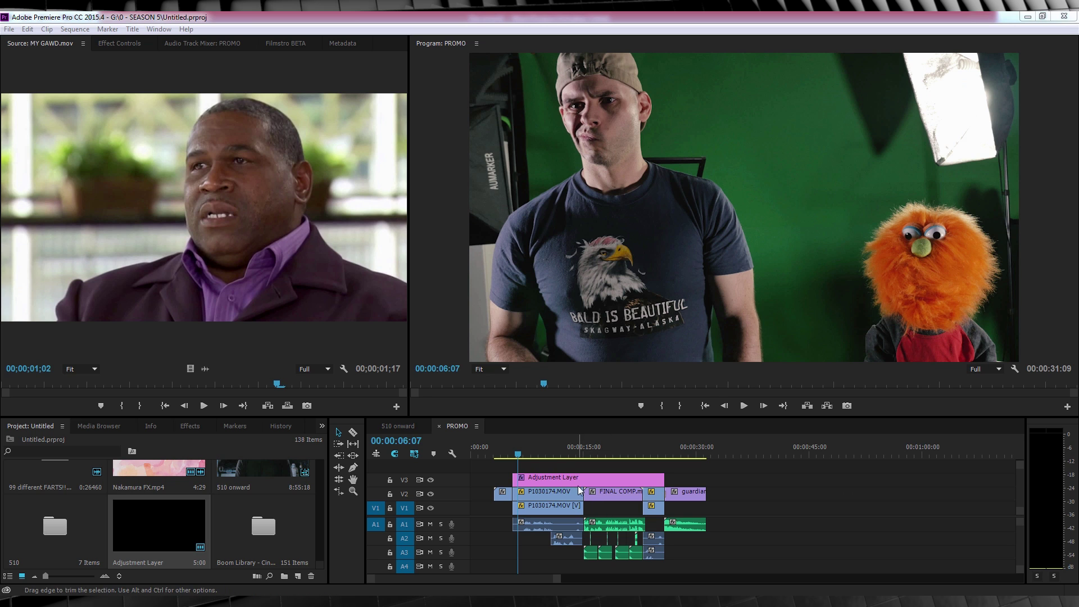
Park the PROMO playhead at 00:00:05:22, just past the logo frame.
{"action": "left_click", "coordinate": [528, 455]}
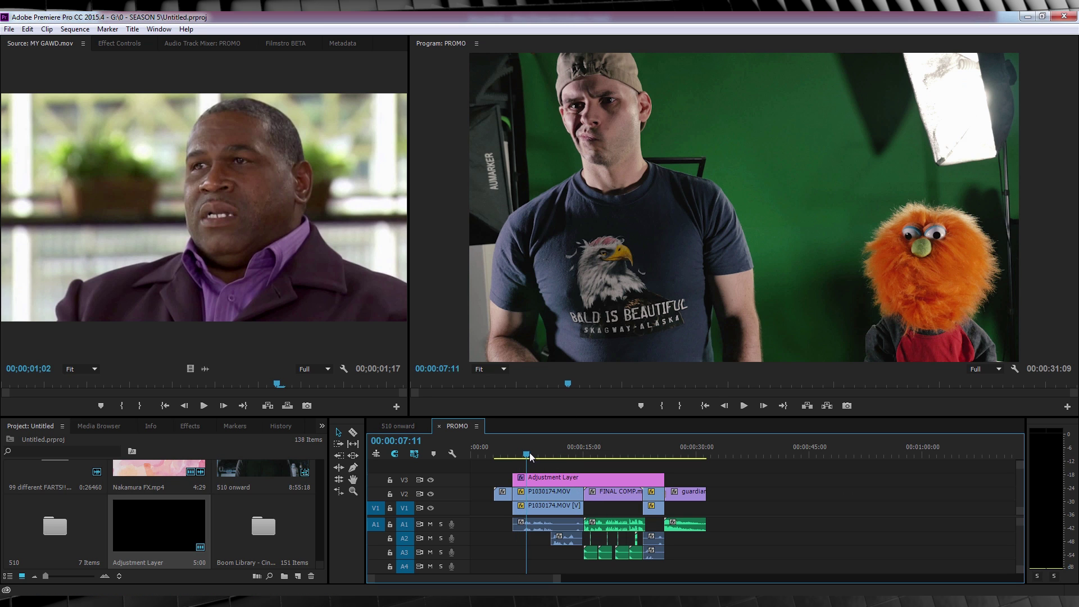
{"action": "left_click", "coordinate": [513, 456]}
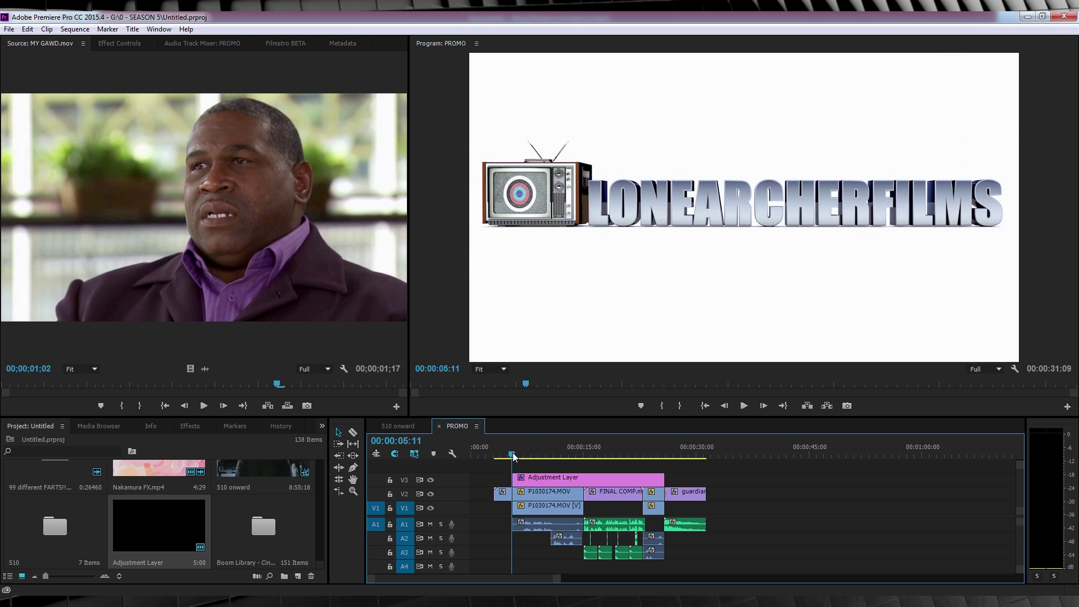
{"action": "left_click_drag", "start_coordinate": [513, 455], "coordinate": [517, 456]}
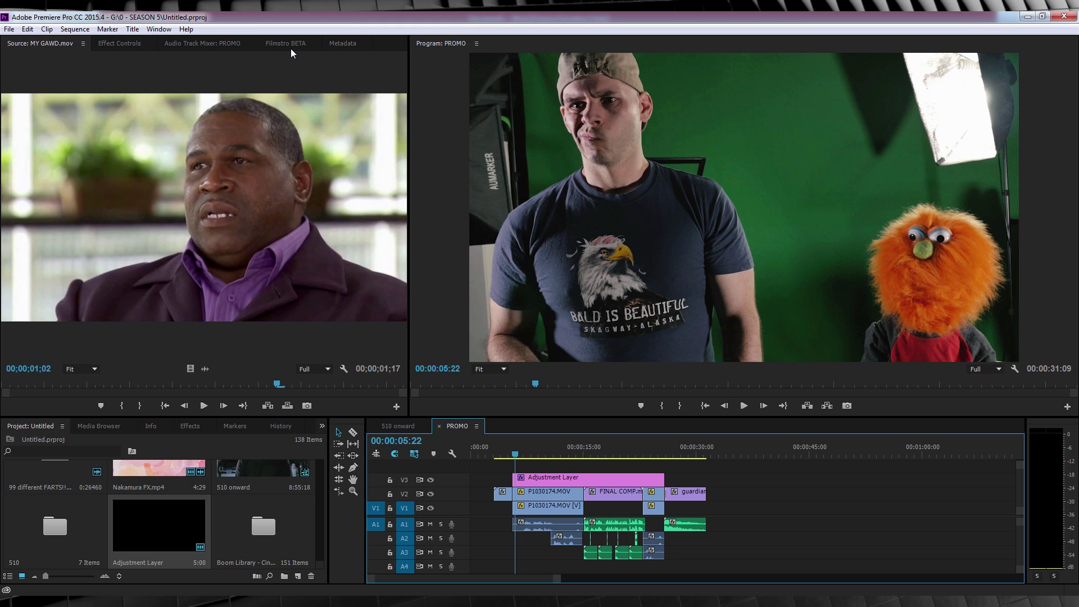
Open the Filmstro BETA panel and dismiss its welcome overlay.
{"action": "left_click", "coordinate": [312, 44]}
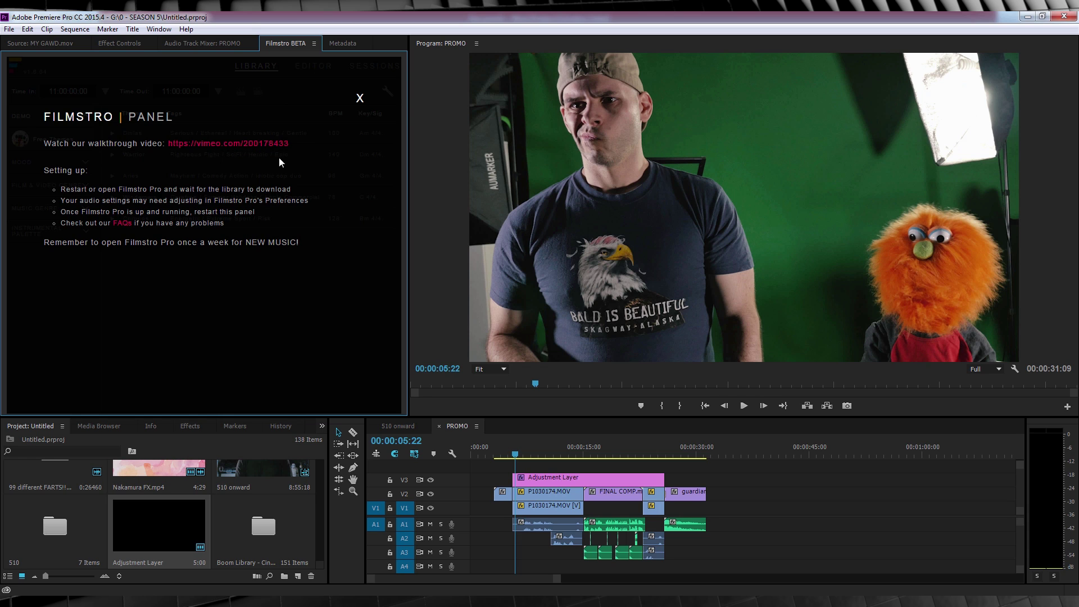
{"action": "left_click", "coordinate": [359, 97]}
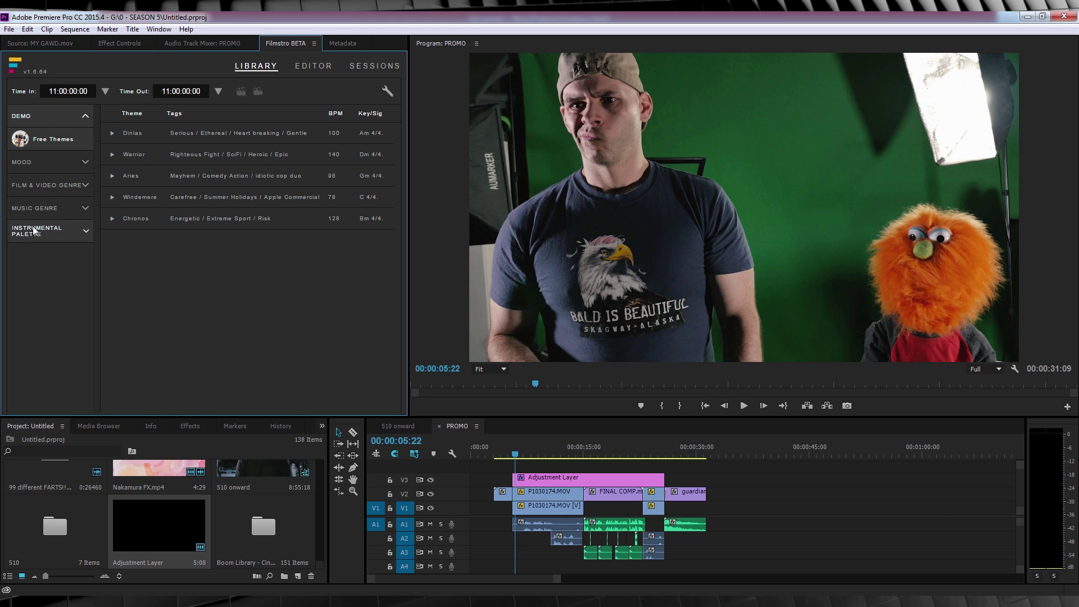
Expand and collapse the Mood and Film & Video Genre categories to browse their themes.
{"action": "left_click", "coordinate": [88, 161]}
{"action": "left_click", "coordinate": [85, 139]}
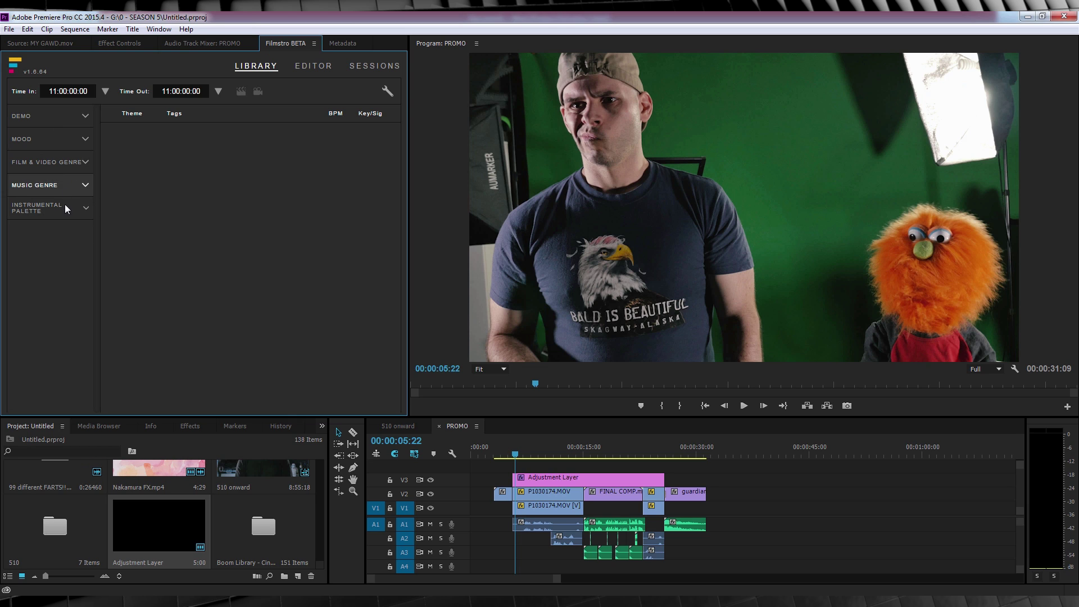
{"action": "left_click", "coordinate": [87, 162]}
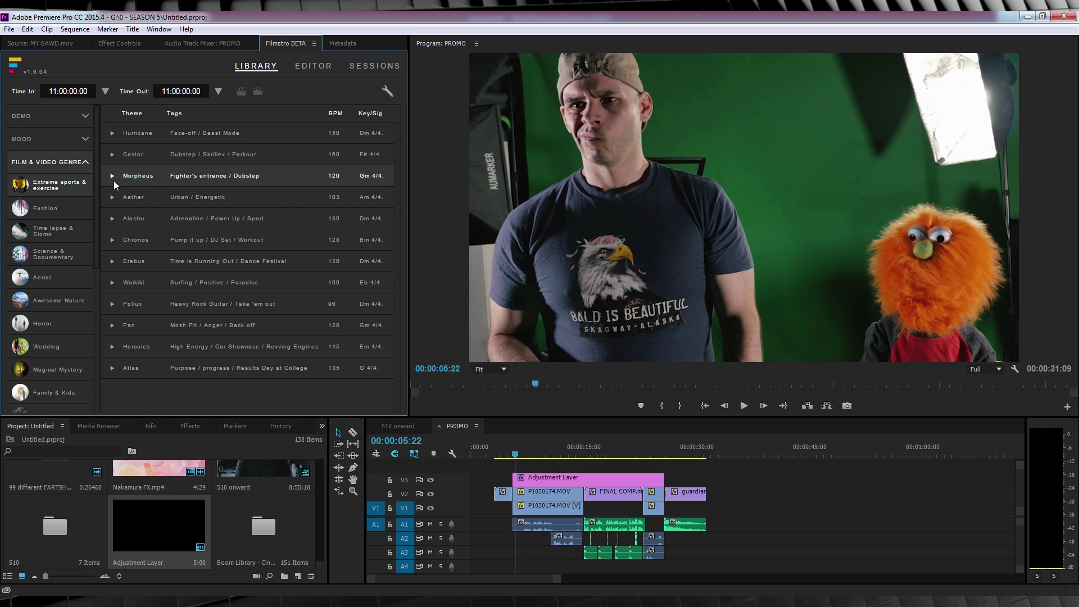
{"action": "scroll", "coordinate": [62, 266], "scroll_direction": "down", "scroll_amount": 3}
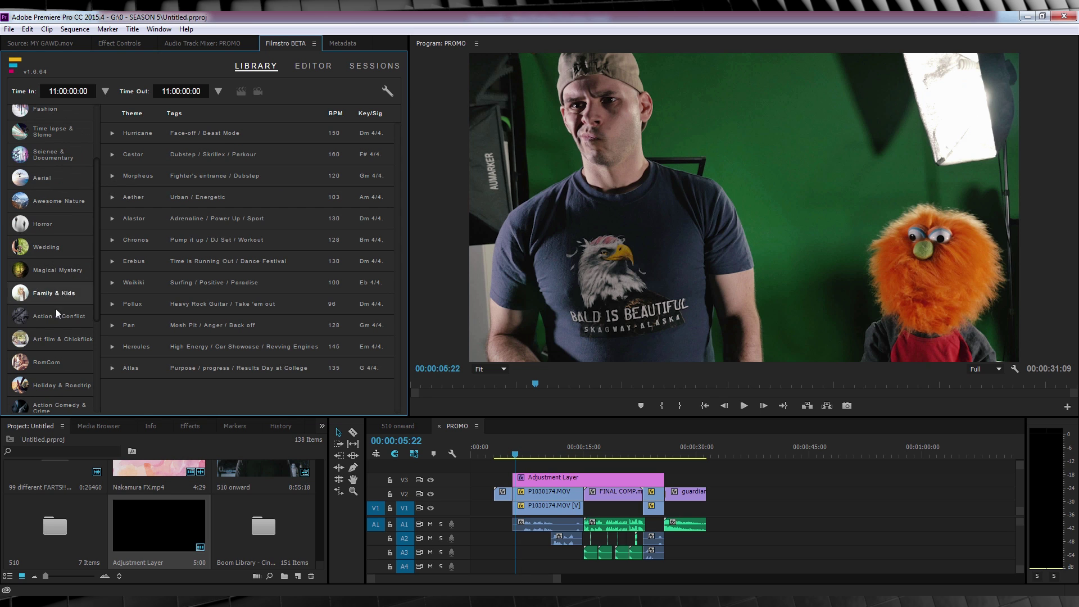
{"action": "scroll", "coordinate": [93, 153], "scroll_direction": "up", "scroll_amount": 3}
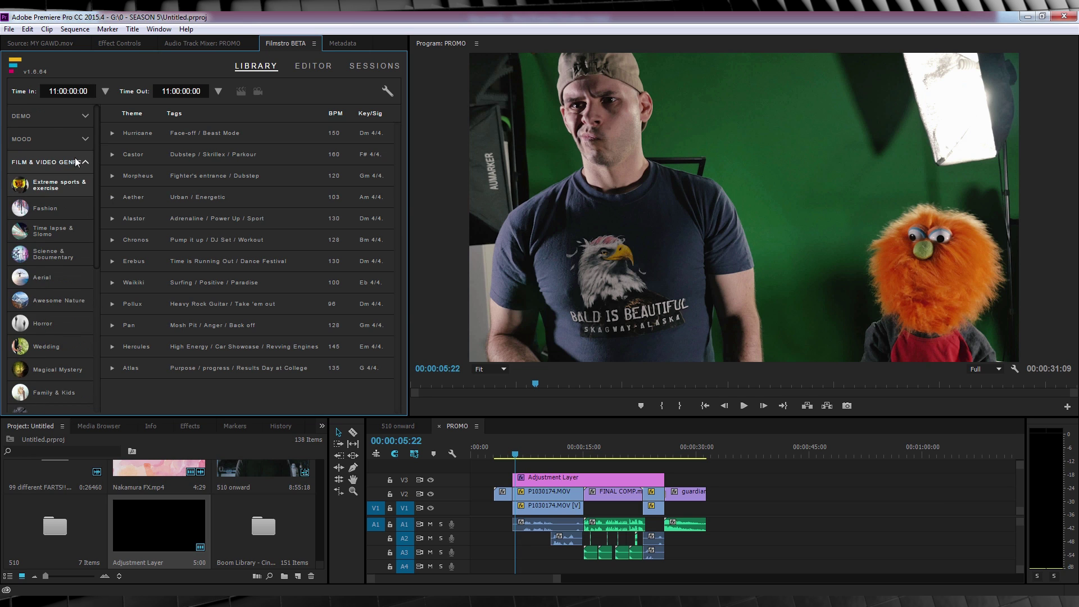
{"action": "left_click", "coordinate": [84, 162]}
Browse the Mood, Demo and Instrumental Palette themes, then revisit Film & Video Genre.
{"action": "left_click", "coordinate": [85, 138]}
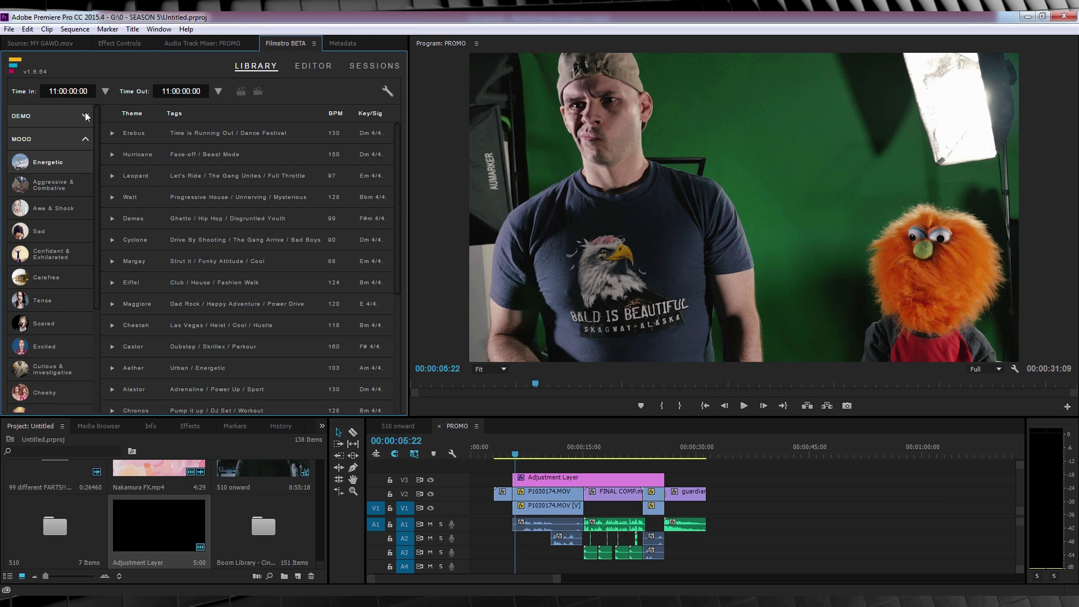
{"action": "left_click", "coordinate": [85, 116]}
{"action": "left_click", "coordinate": [86, 230]}
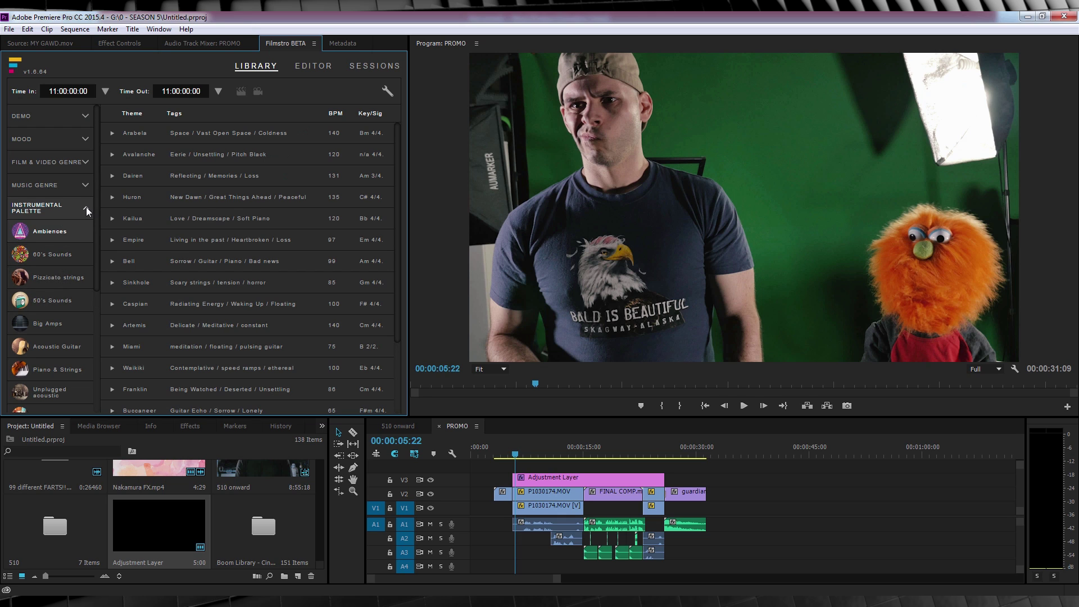
{"action": "left_click", "coordinate": [85, 208]}
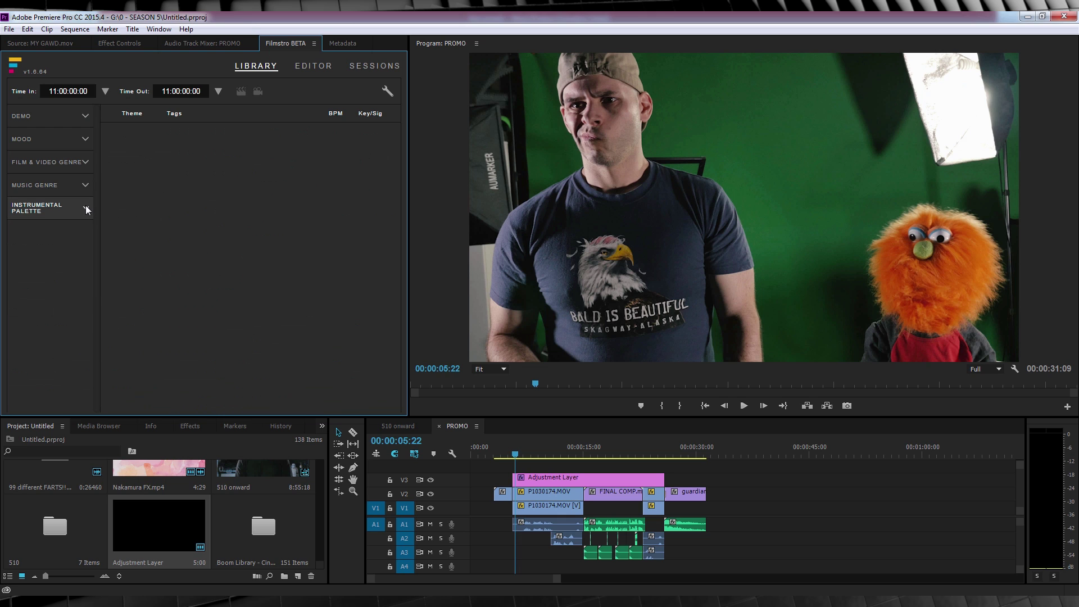
{"action": "left_click", "coordinate": [86, 163]}
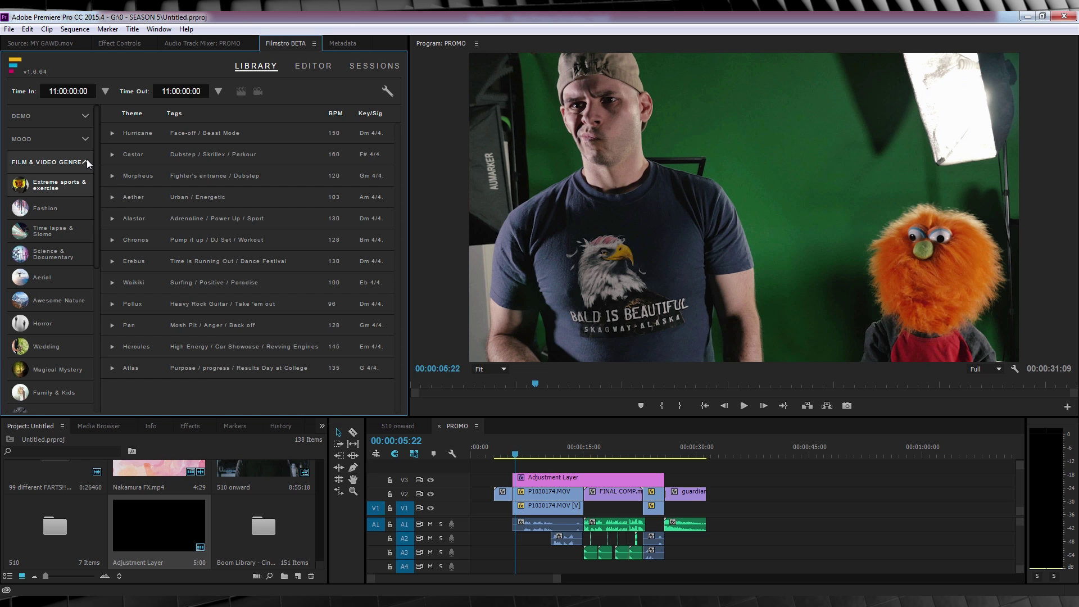
{"action": "scroll", "coordinate": [97, 165], "scroll_direction": "down", "scroll_amount": 1}
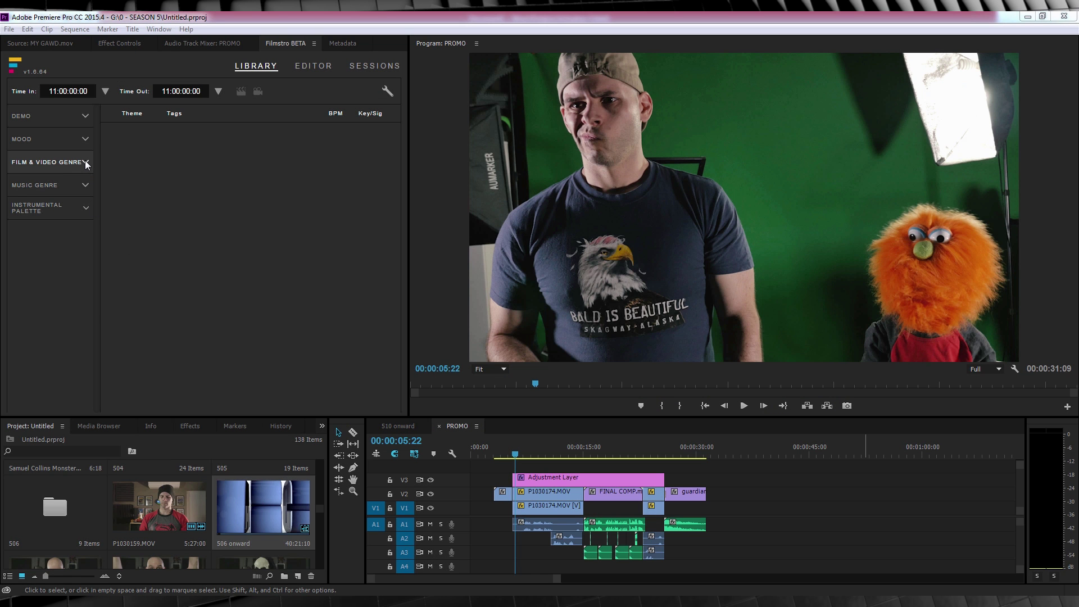
Go to Film & Video Genre > Family & Kids and preview the Bazaruto theme.
{"action": "left_click", "coordinate": [86, 163]}
{"action": "scroll", "coordinate": [59, 334], "scroll_direction": "down", "scroll_amount": 3}
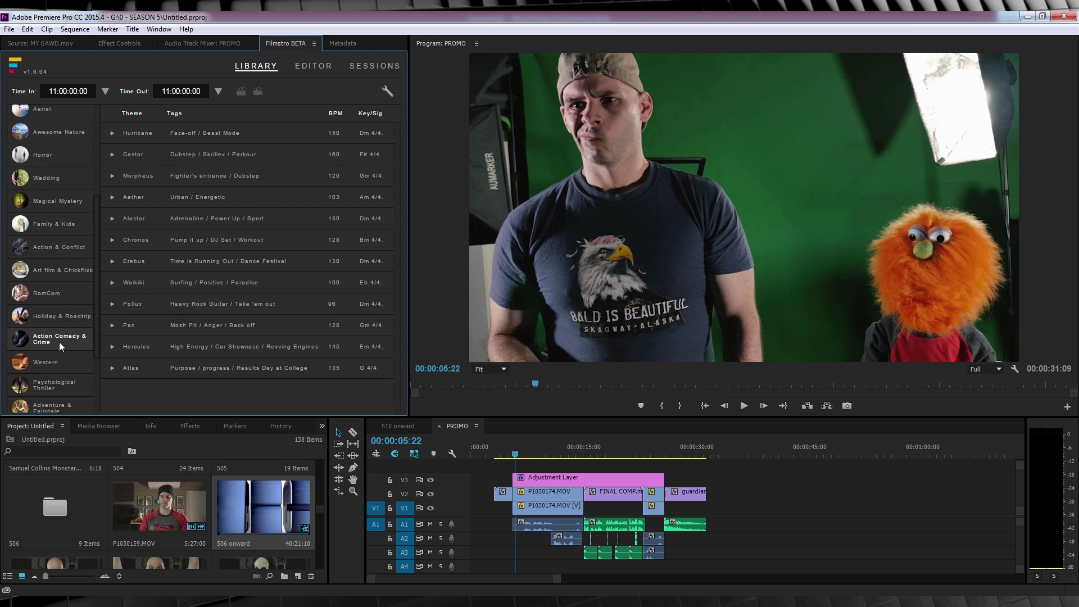
{"action": "left_click", "coordinate": [60, 218]}
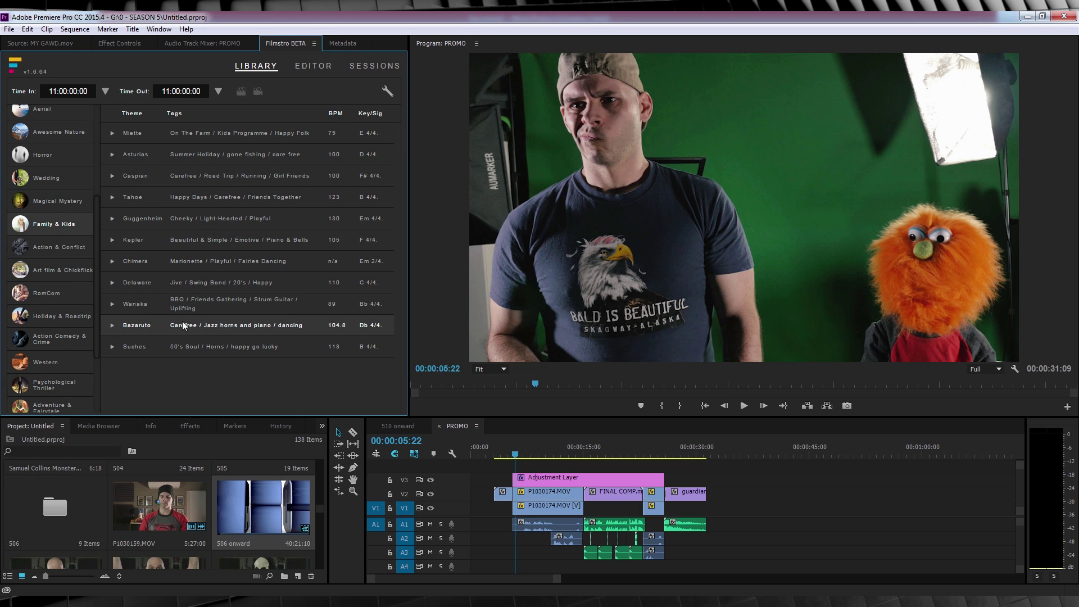
{"action": "left_click", "coordinate": [113, 325]}
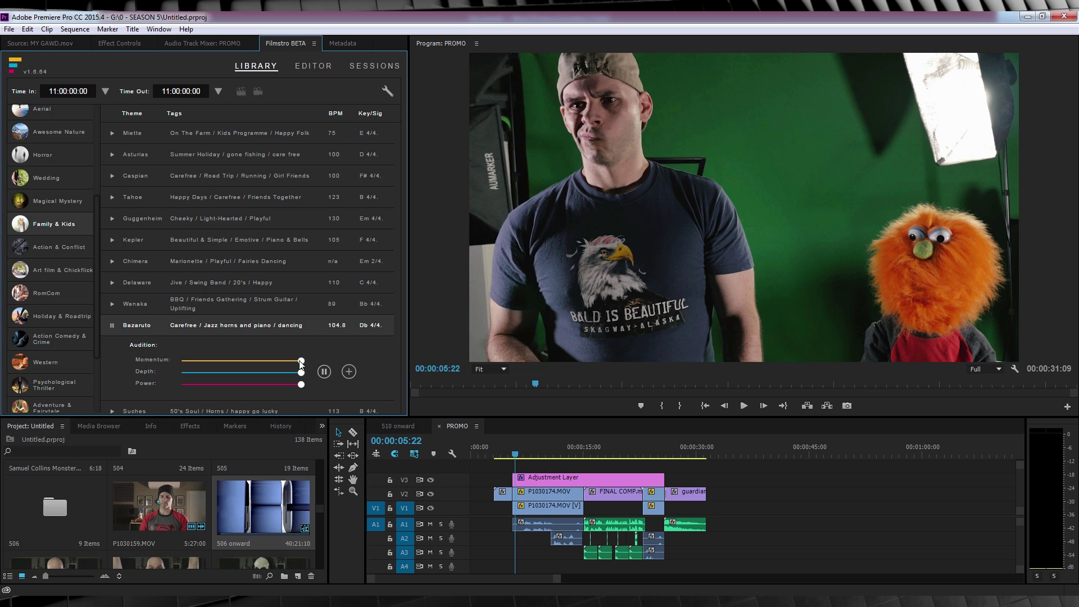
Lower Bazaruto's Depth, stop the preview, and send the theme to the Filmstro editor.
{"action": "left_click", "coordinate": [194, 372]}
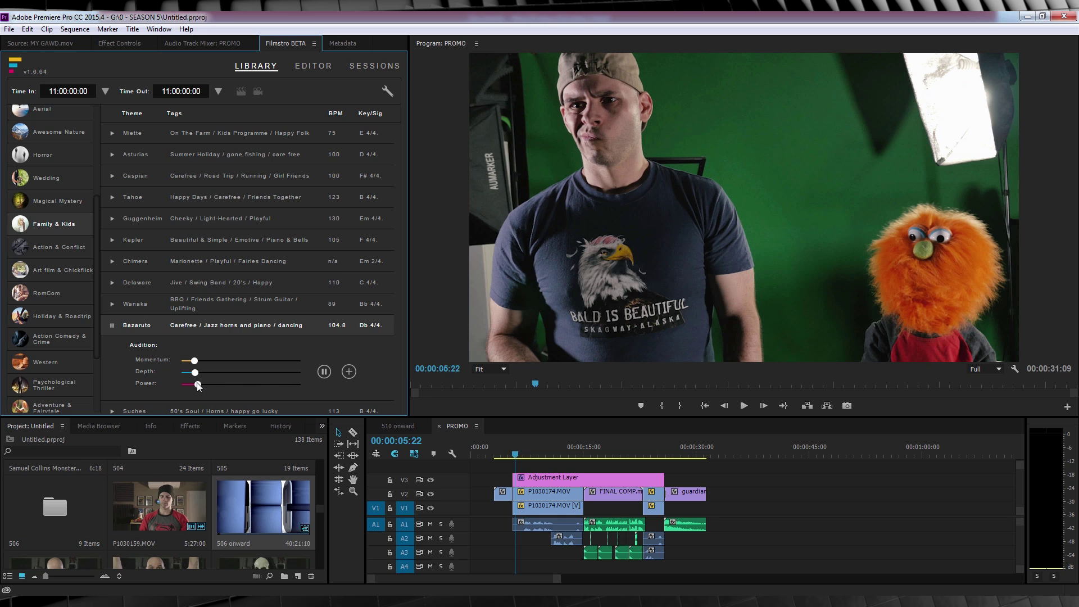
{"action": "left_click", "coordinate": [324, 372]}
{"action": "left_click", "coordinate": [348, 372]}
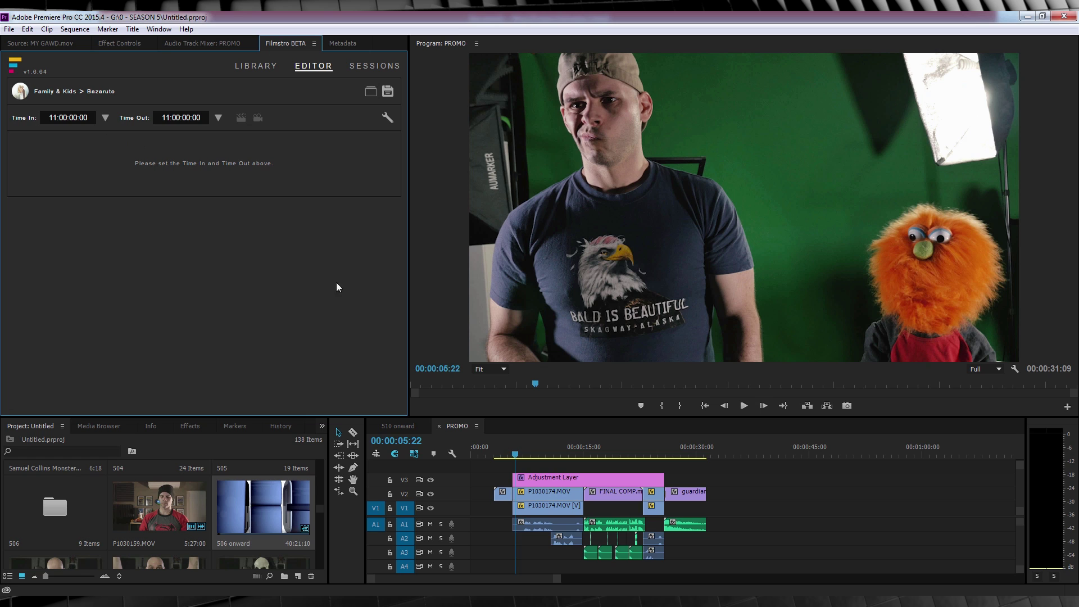
Mute audio tracks A1, A2 and A3, and move the playhead back to about 00:00:03:05.
{"action": "left_click", "coordinate": [430, 525]}
{"action": "left_click", "coordinate": [430, 537]}
{"action": "left_click", "coordinate": [430, 552]}
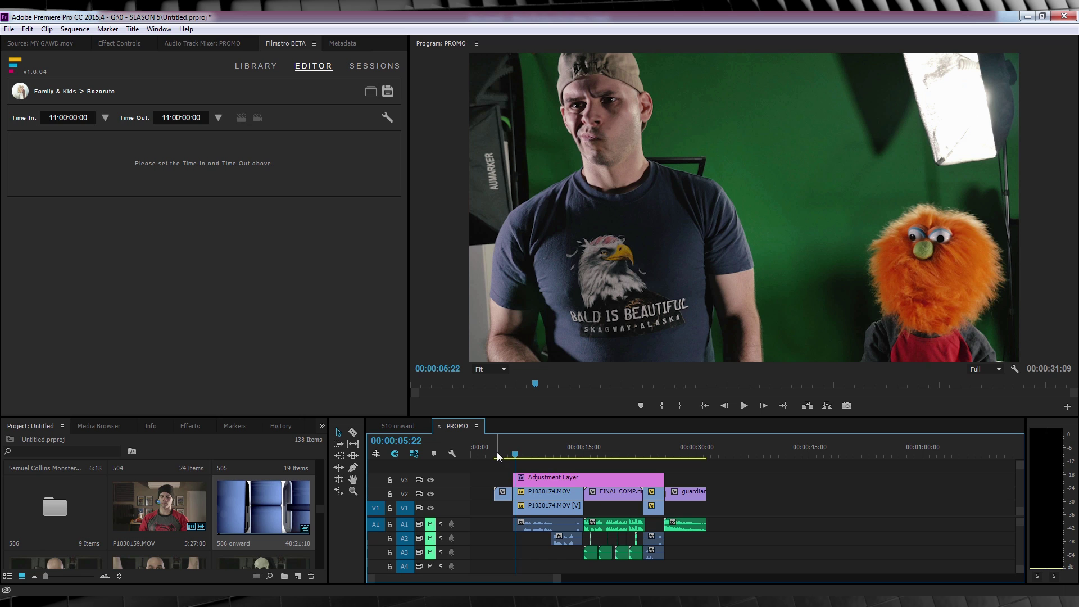
{"action": "left_click_drag", "start_coordinate": [513, 455], "coordinate": [494, 456]}
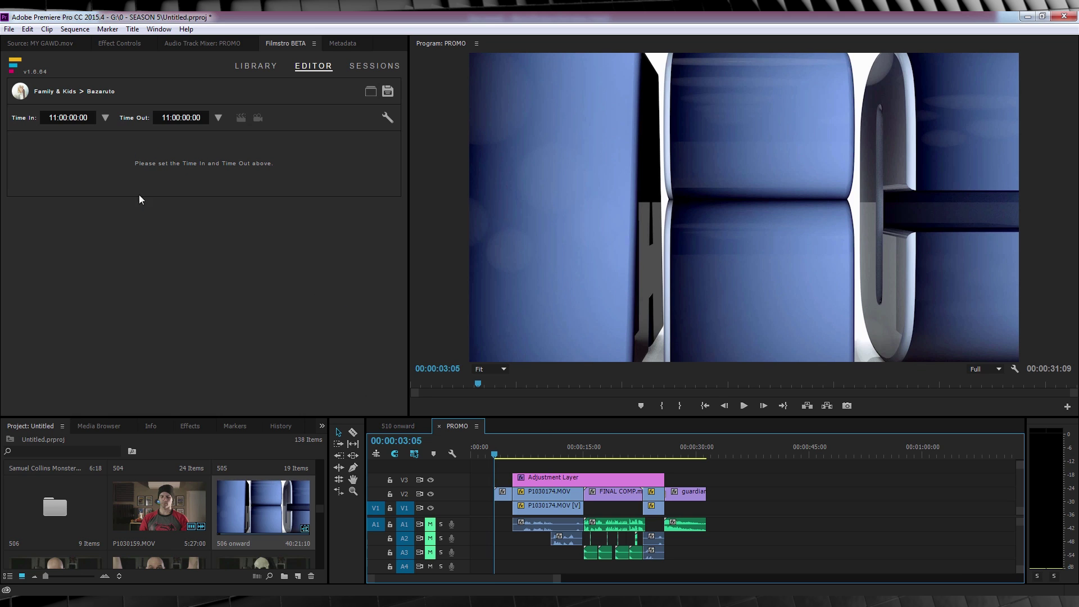
Mark In and Out on PROMO, with Out at 00:00:31:09, and load both into Filmstro's Time In/Out.
{"action": "left_click", "coordinate": [105, 117]}
{"action": "left_click", "coordinate": [662, 405]}
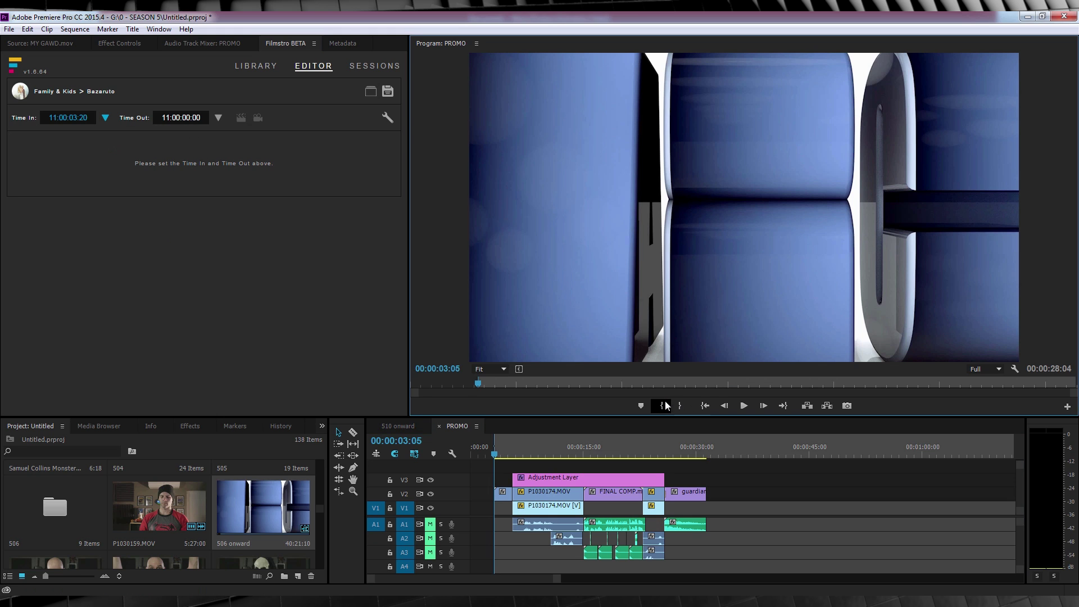
{"action": "left_click", "coordinate": [705, 447]}
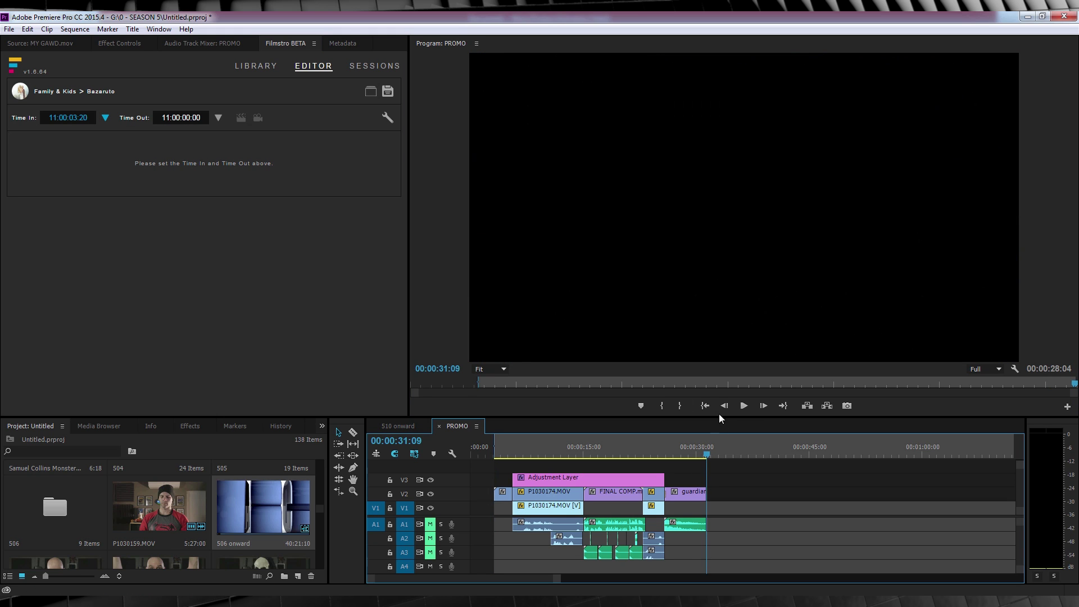
{"action": "left_click", "coordinate": [685, 404]}
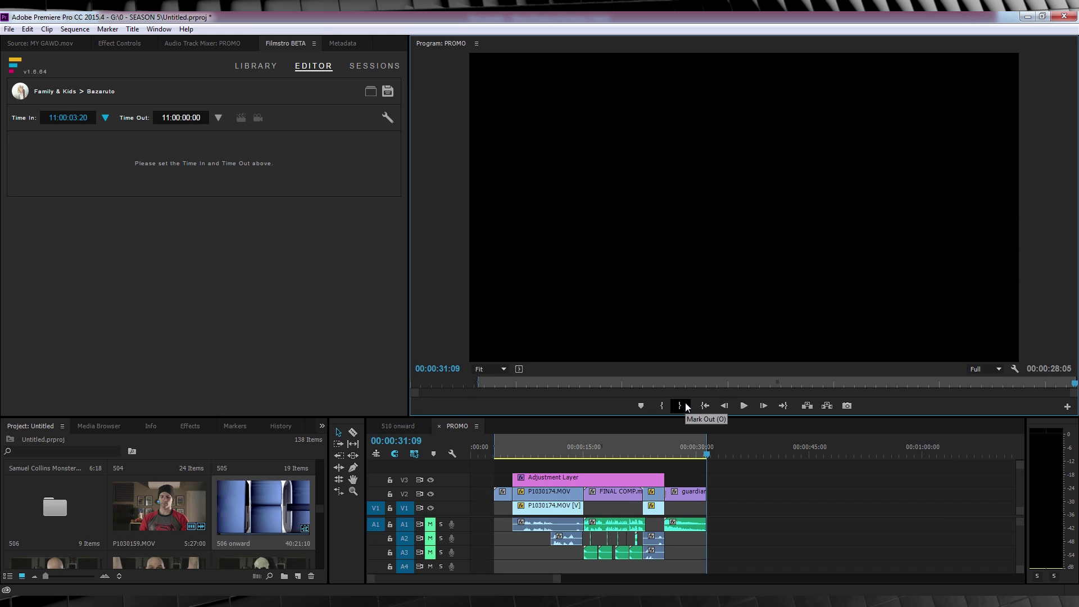
{"action": "left_click", "coordinate": [218, 117]}
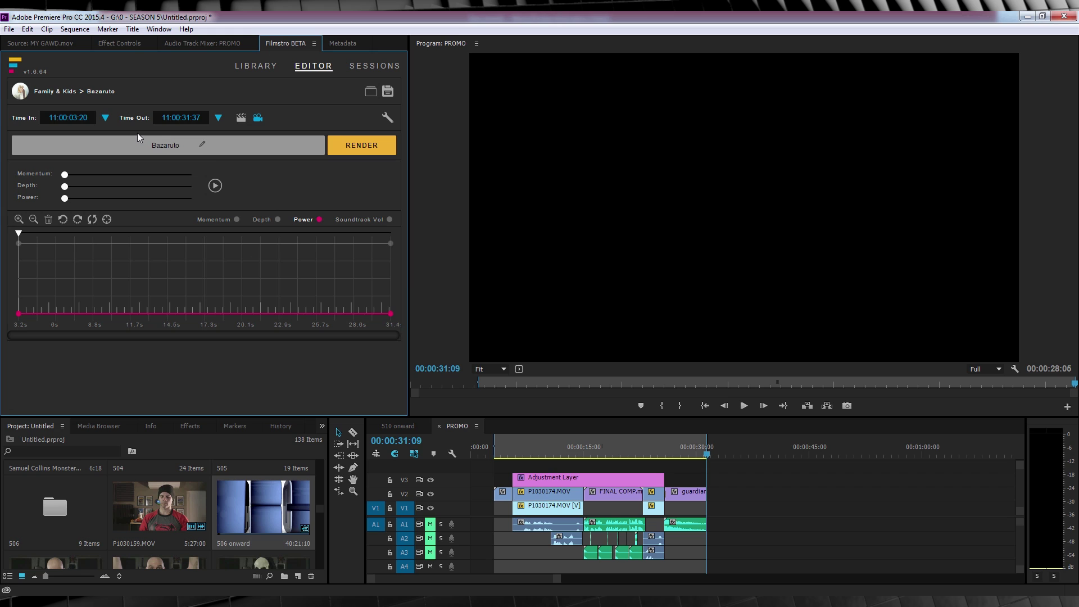
Move the In point to 00:00:01:12, update Filmstro's Time In, and enable Play With Video.
{"action": "left_click", "coordinate": [483, 447]}
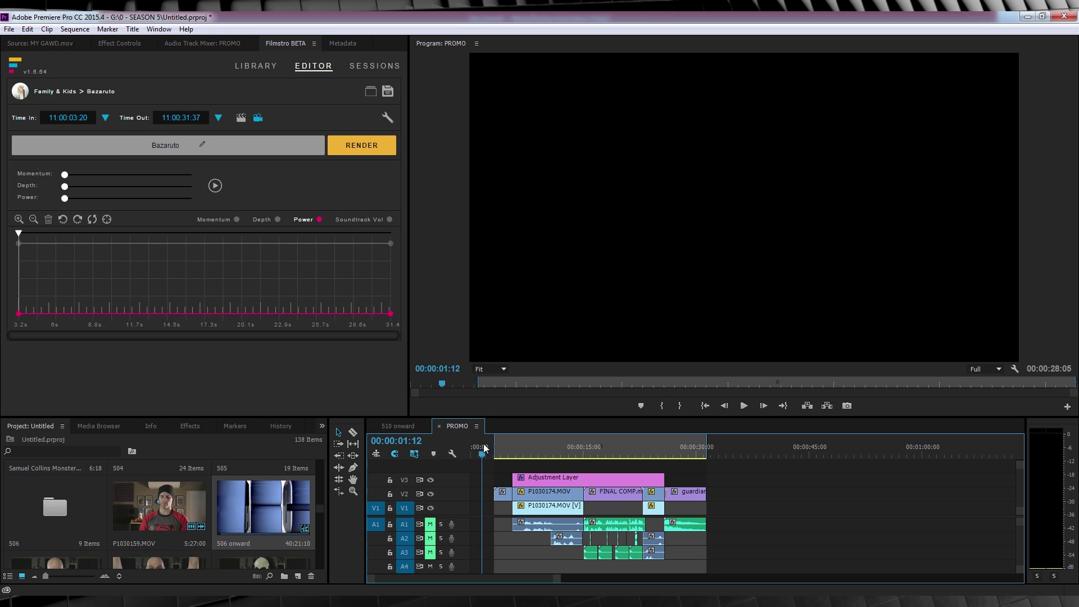
{"action": "left_click", "coordinate": [661, 406]}
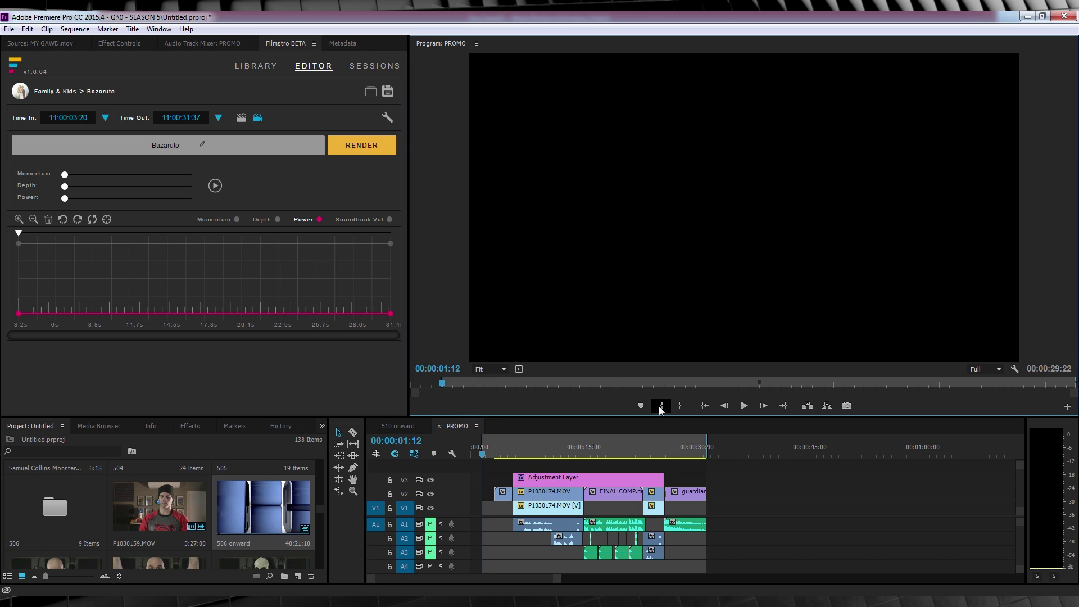
{"action": "left_click", "coordinate": [105, 119]}
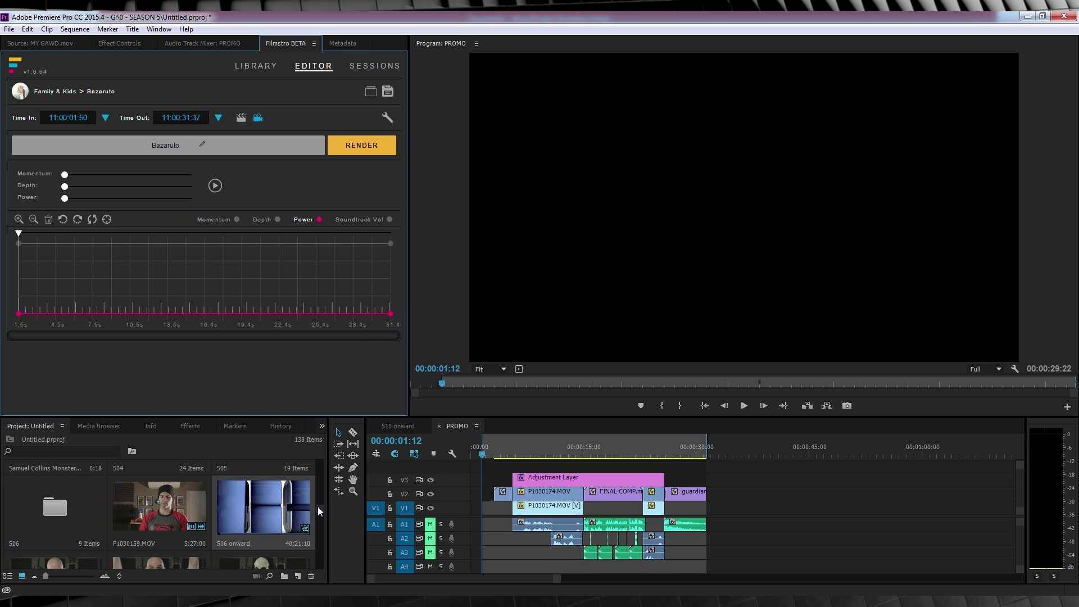
{"action": "left_click_drag", "start_coordinate": [318, 507], "coordinate": [319, 568]}
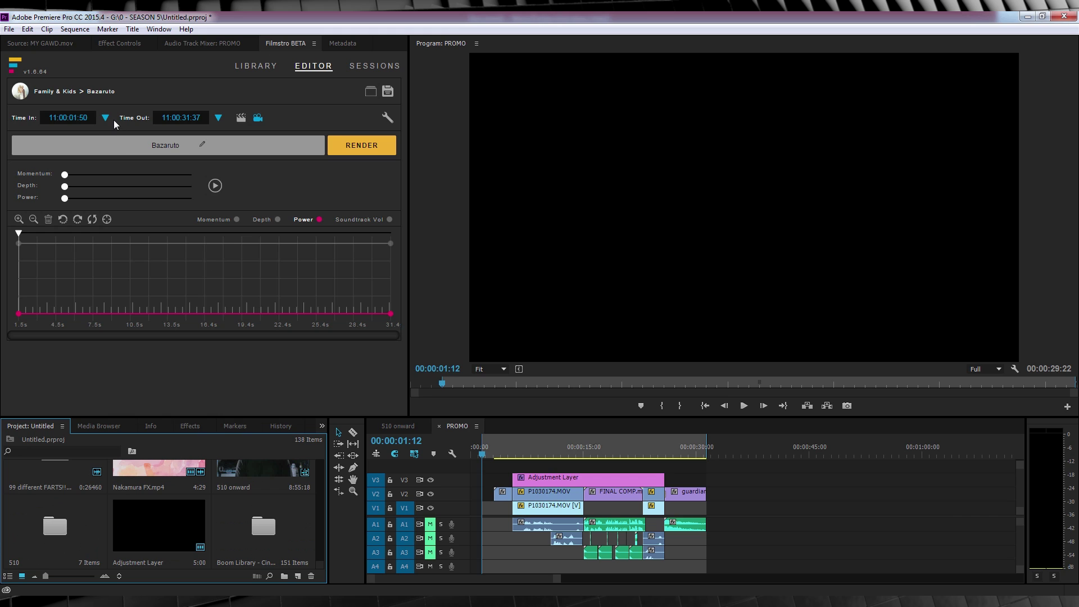
{"action": "left_click", "coordinate": [264, 149]}
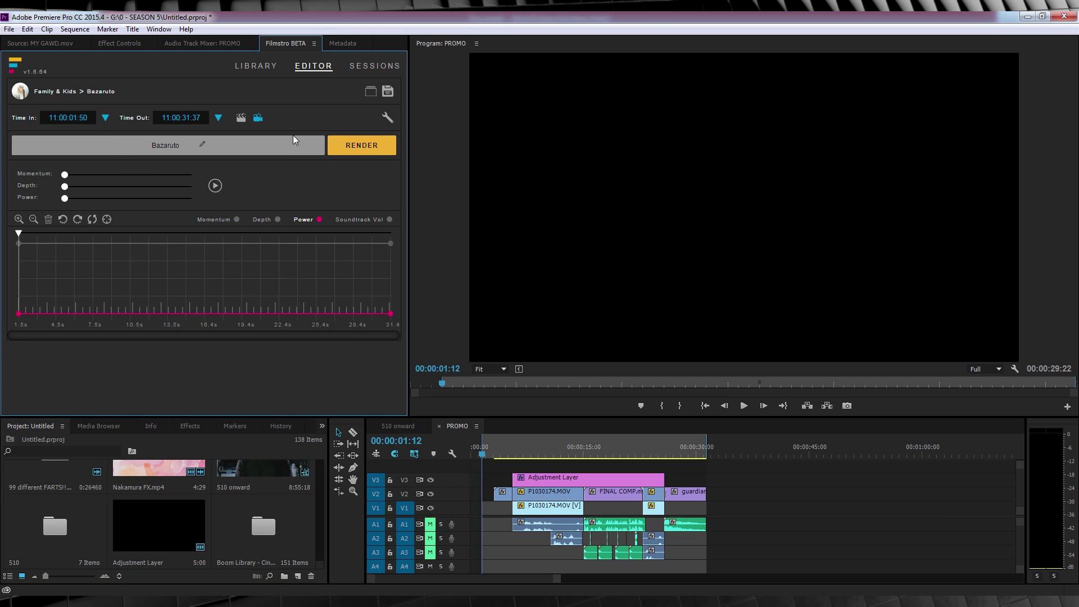
{"action": "left_click", "coordinate": [258, 118]}
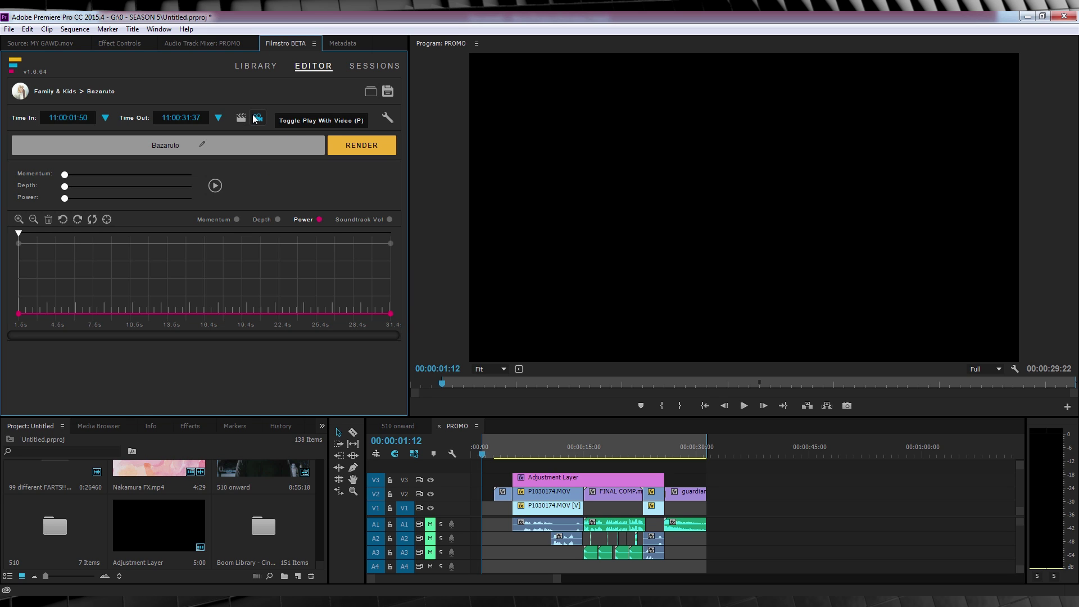
Record Bazaruto's Momentum curve: low early, slightly raised mid-section, full at the title card.
{"action": "left_click", "coordinate": [236, 219]}
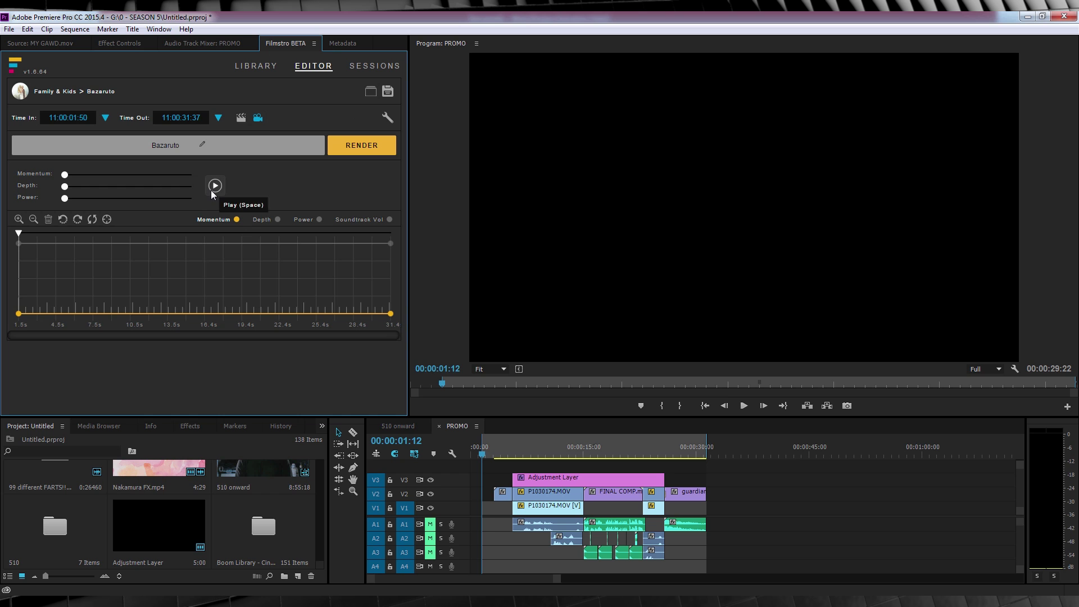
{"action": "left_click", "coordinate": [215, 186]}
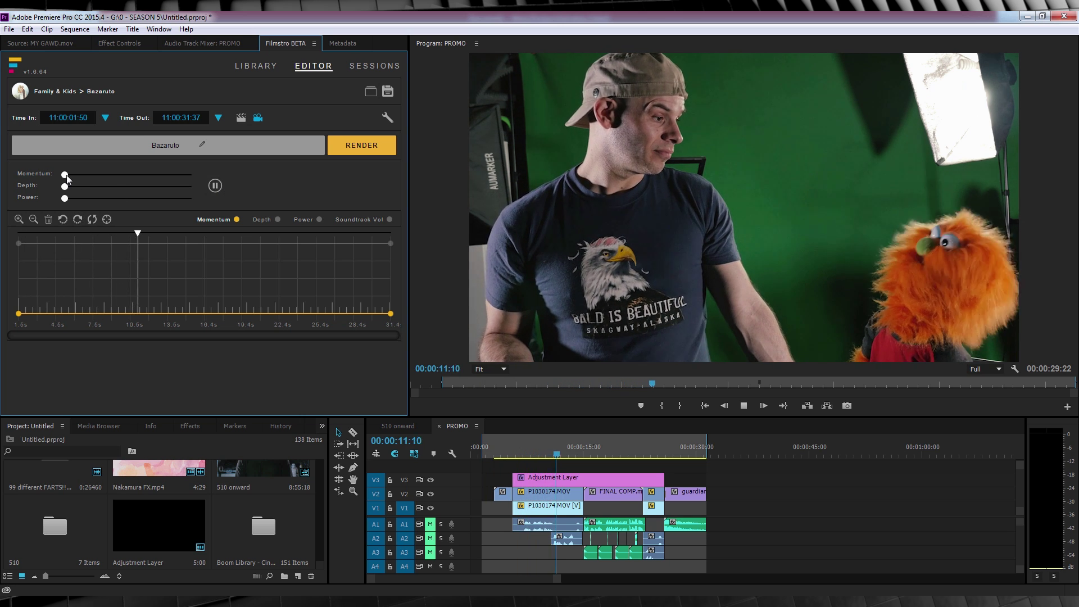
{"action": "left_click_drag", "start_coordinate": [66, 174], "coordinate": [85, 174]}
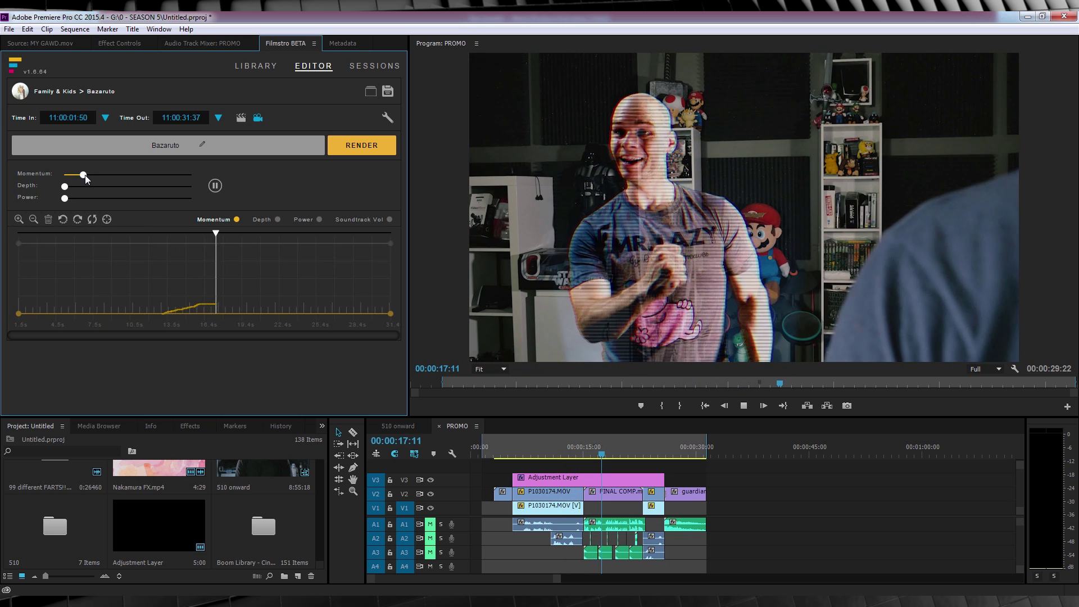
{"action": "left_click_drag", "start_coordinate": [85, 174], "coordinate": [85, 174]}
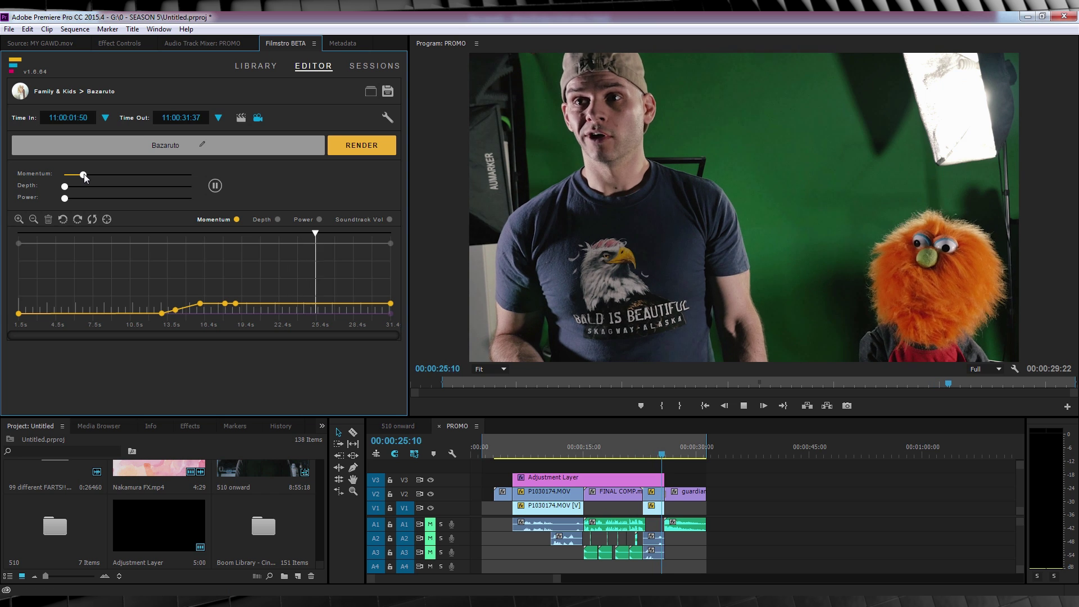
{"action": "left_click_drag", "start_coordinate": [84, 177], "coordinate": [311, 177]}
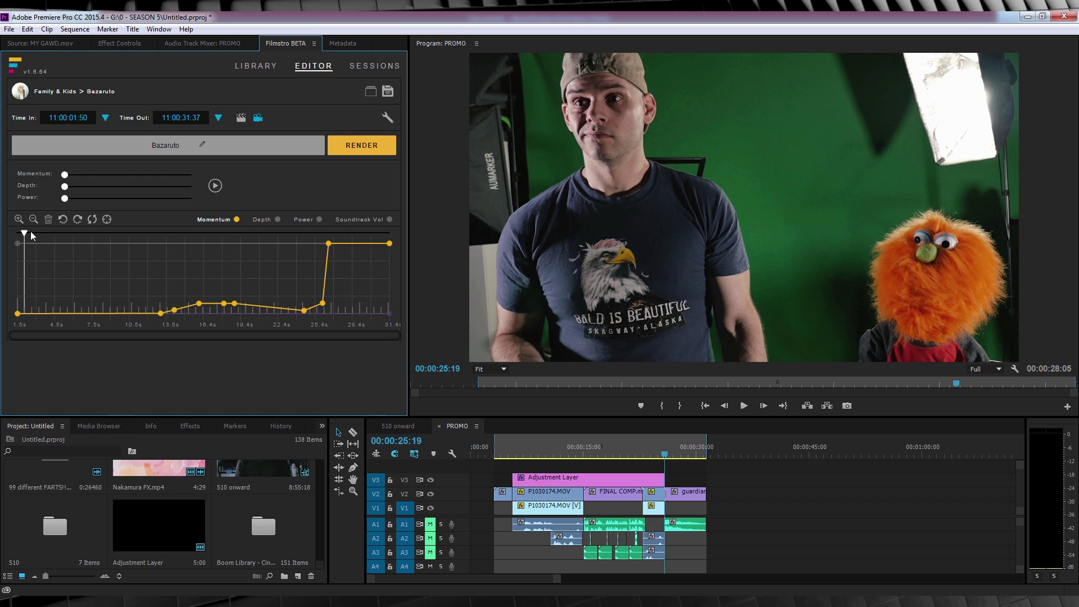
Replay the Momentum jump around 25 seconds to review it.
{"action": "left_click_drag", "start_coordinate": [29, 236], "coordinate": [319, 234]}
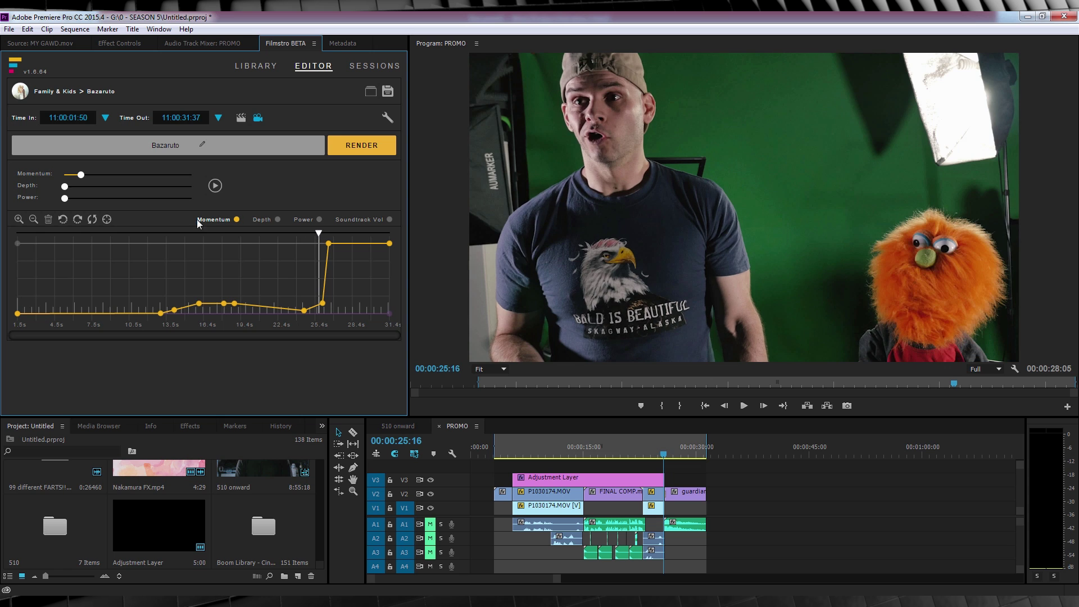
{"action": "left_click", "coordinate": [215, 186]}
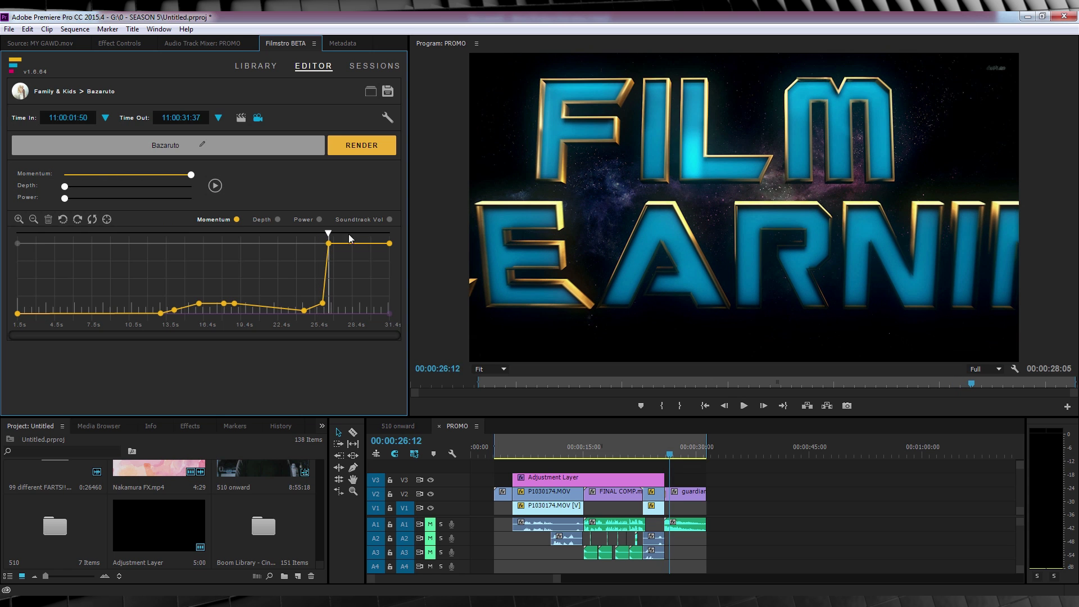
{"action": "left_click_drag", "start_coordinate": [329, 232], "coordinate": [322, 232]}
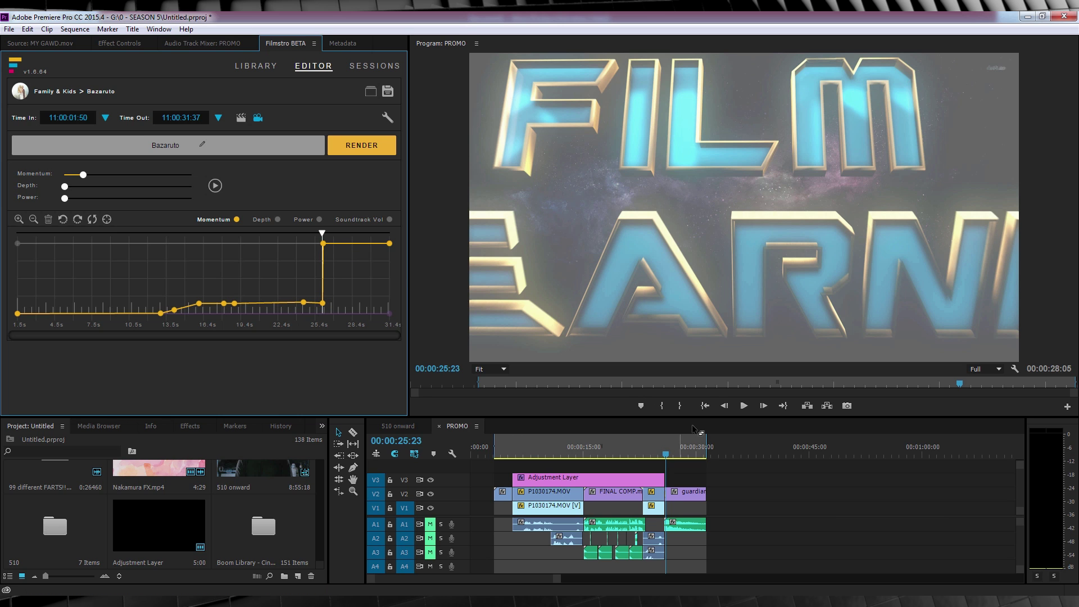
{"action": "left_click", "coordinate": [704, 405]}
Record a Depth curve climbing gradually to full near 25s, preview it, and return to the start.
{"action": "left_click_drag", "start_coordinate": [320, 236], "coordinate": [7, 232]}
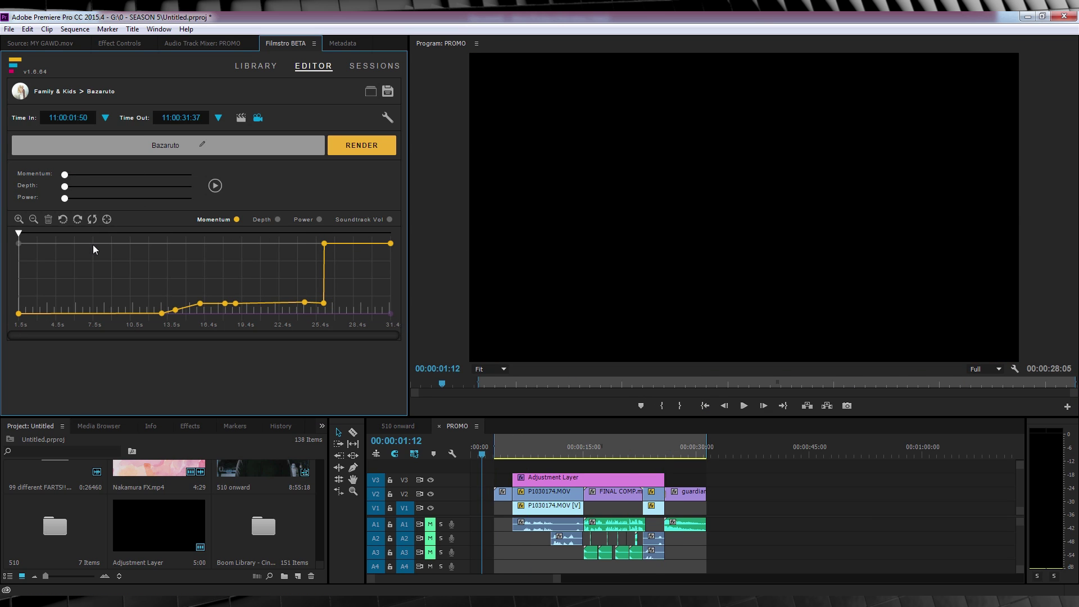
{"action": "left_click", "coordinate": [278, 220]}
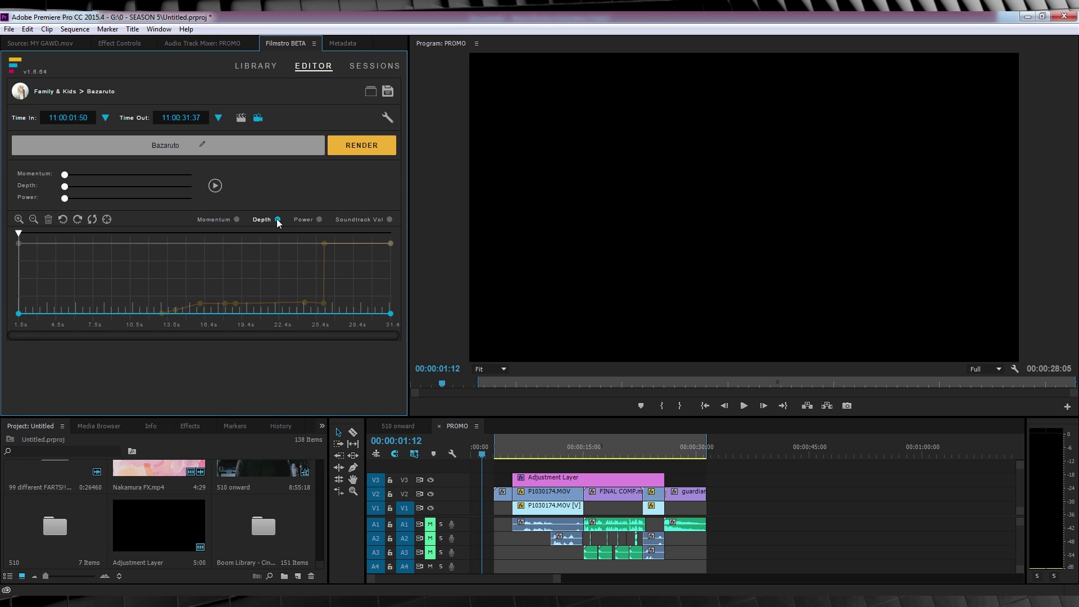
{"action": "left_click", "coordinate": [215, 186]}
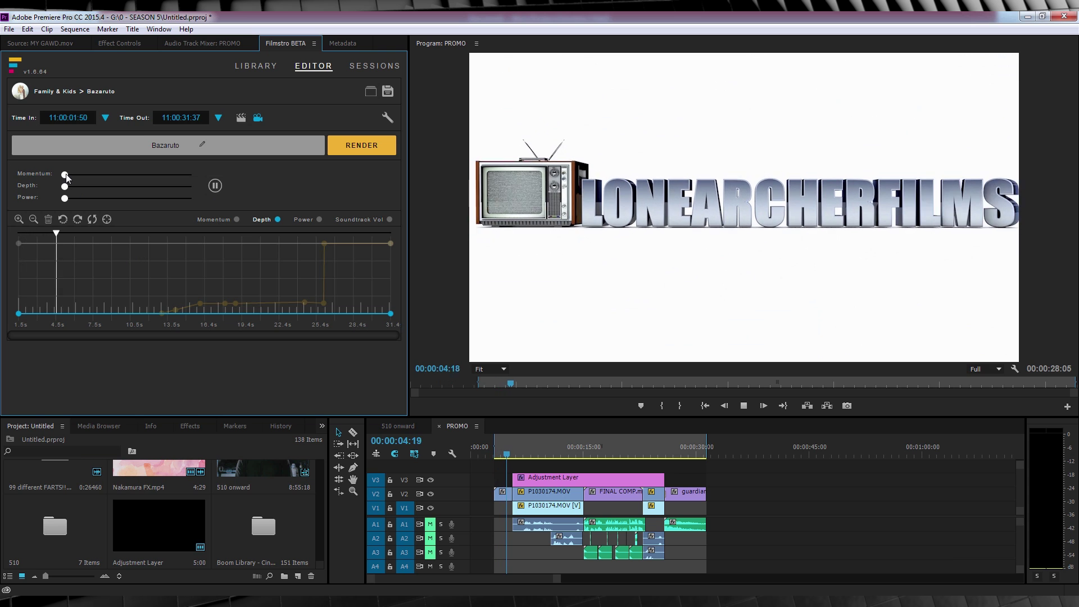
{"action": "left_click_drag", "start_coordinate": [65, 187], "coordinate": [329, 191]}
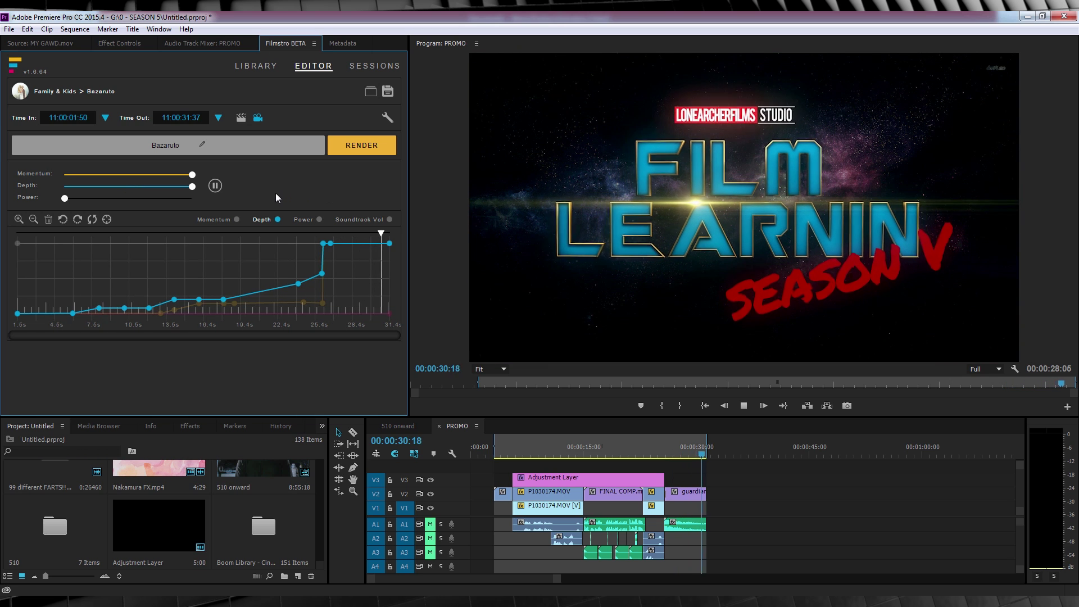
{"action": "left_click_drag", "start_coordinate": [27, 231], "coordinate": [320, 235]}
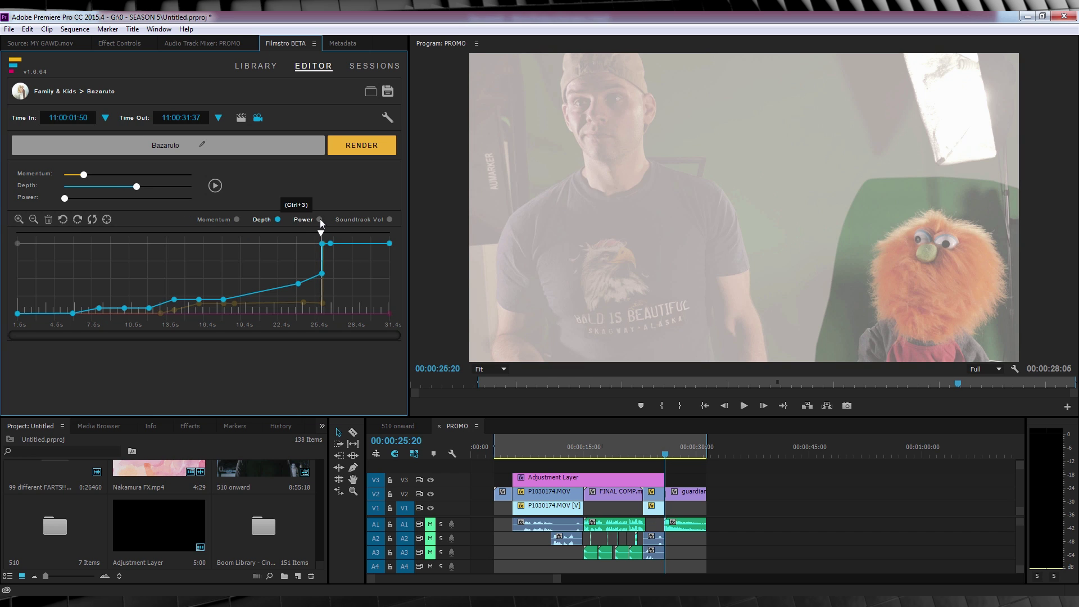
{"action": "left_click_drag", "start_coordinate": [320, 236], "coordinate": [1, 235]}
Record Bazaruto's Power curve during playback, held low and only slightly raised under the dialogue.
{"action": "left_click", "coordinate": [319, 219]}
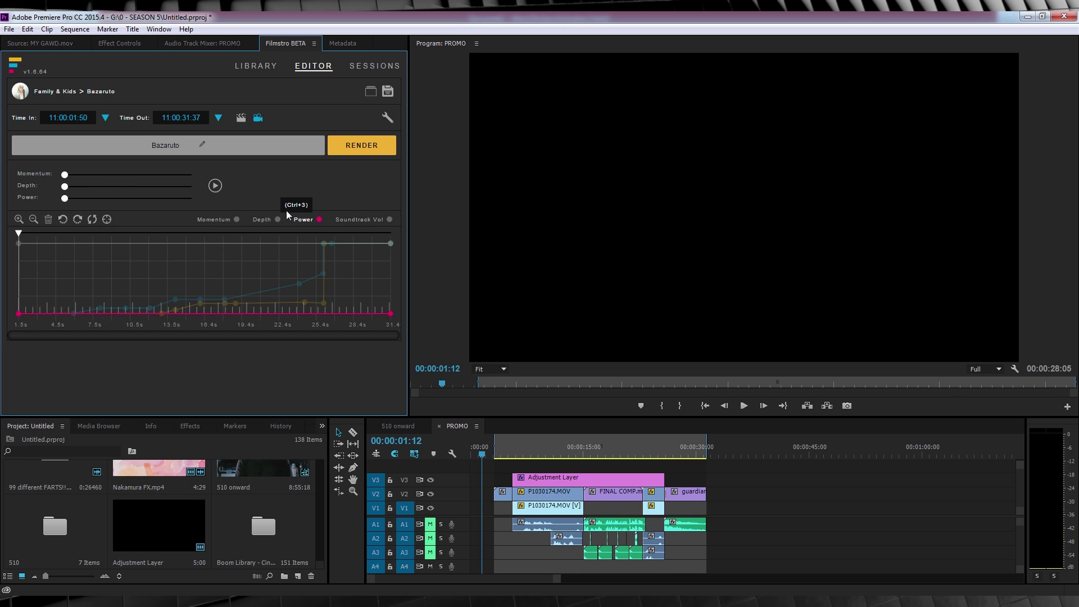
{"action": "left_click", "coordinate": [216, 186]}
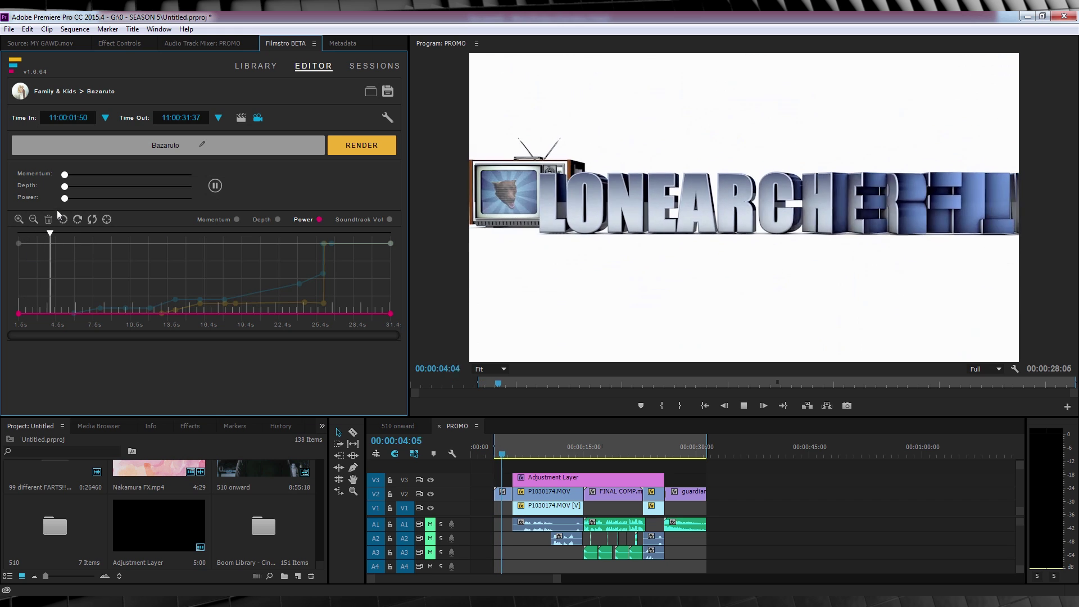
{"action": "left_click_drag", "start_coordinate": [65, 201], "coordinate": [70, 201]}
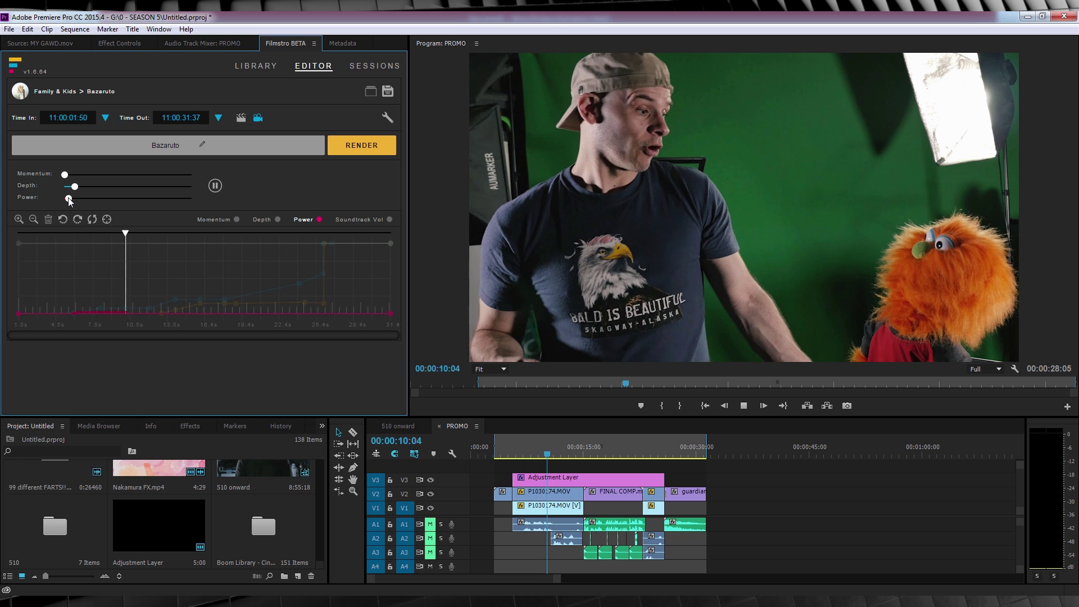
{"action": "left_click_drag", "start_coordinate": [69, 201], "coordinate": [76, 201]}
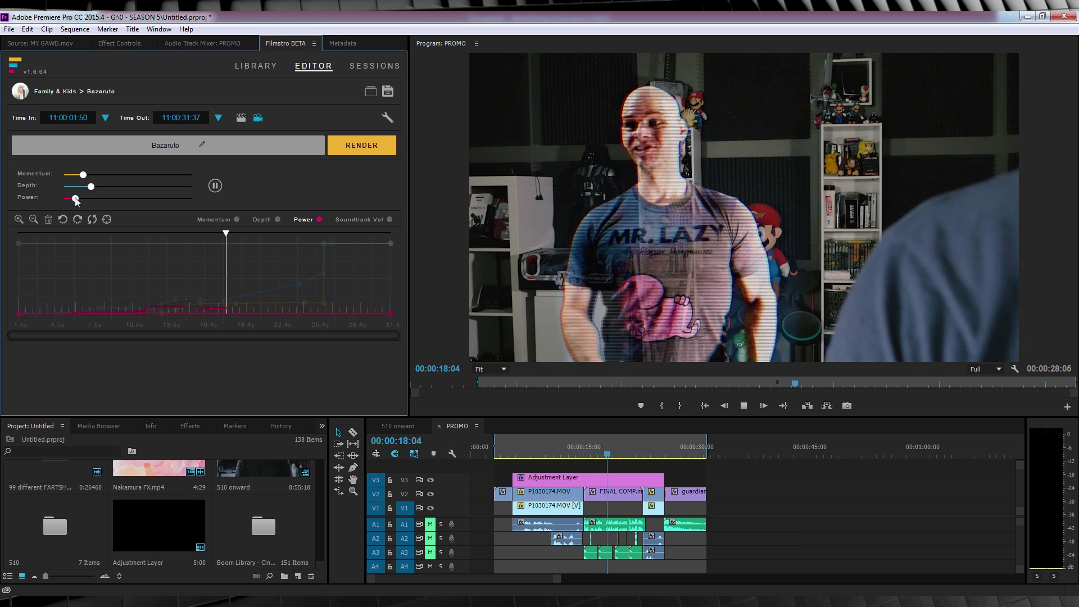
{"action": "mouse_move", "coordinate": [77, 201]}
{"action": "left_mouse_down"}
{"action": "mouse_move", "coordinate": [419, 202]}
{"action": "mouse_move", "coordinate": [456, 212]}
{"action": "left_mouse_up"}
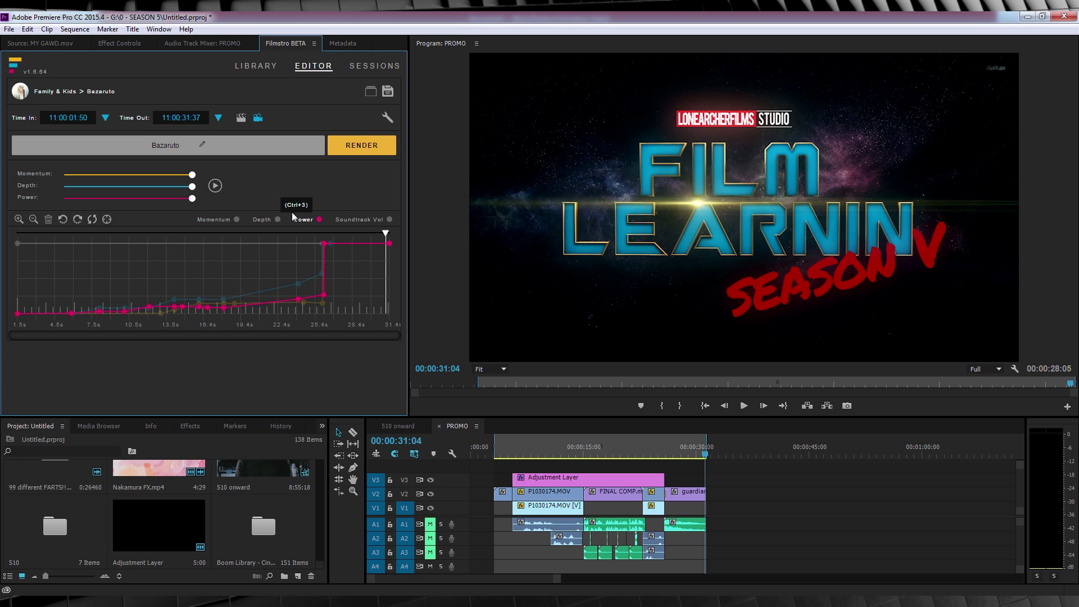
Name the Filmstro session 'Hologram', confirm it under Sessions, and render the track.
{"action": "left_click", "coordinate": [146, 142]}
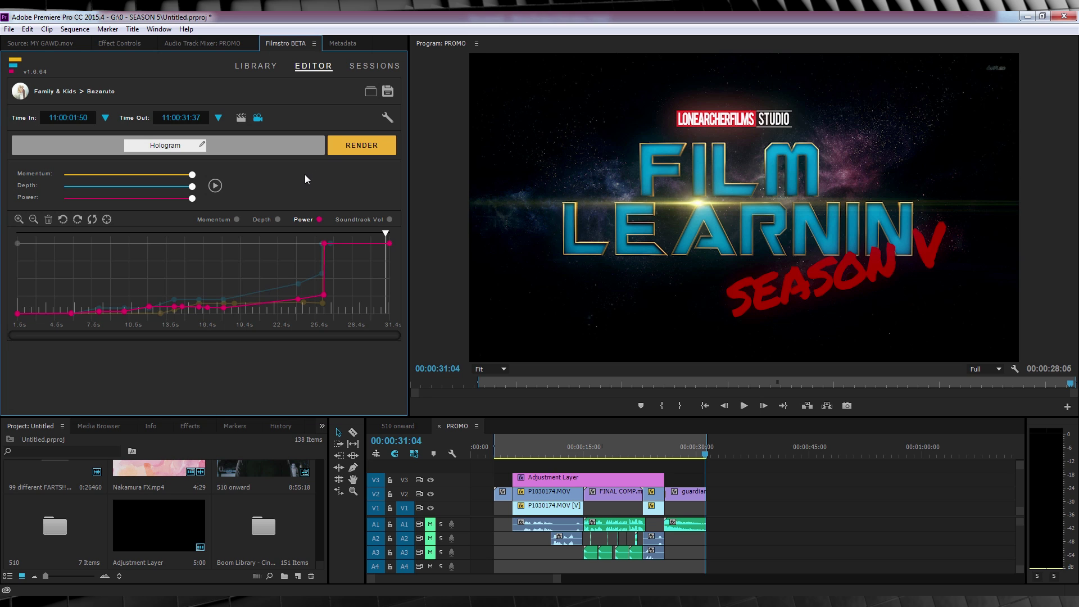
{"action": "key", "text": "Return"}
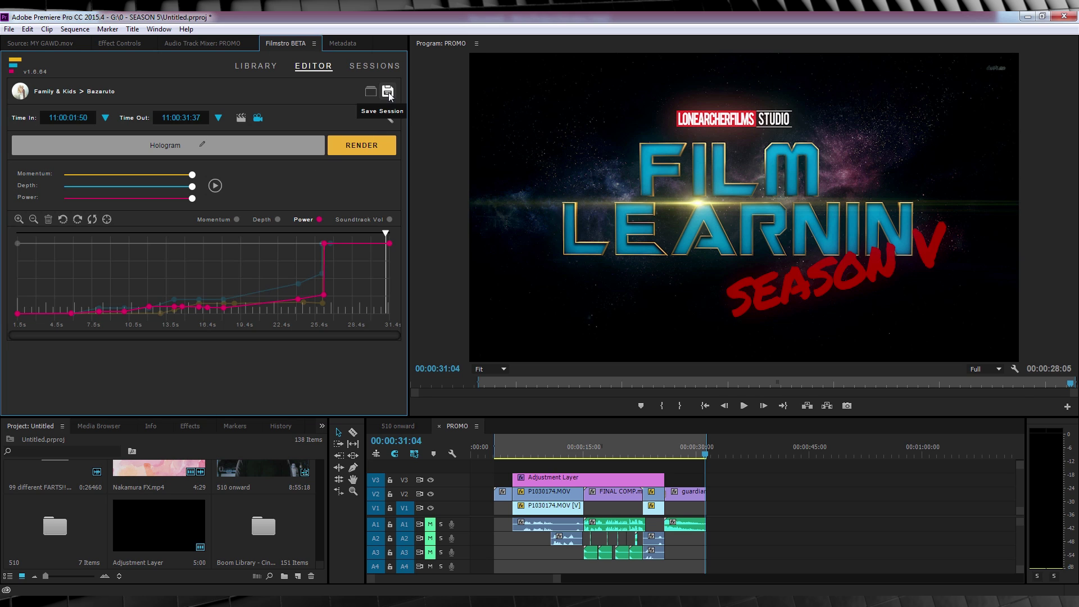
{"action": "left_click", "coordinate": [375, 67]}
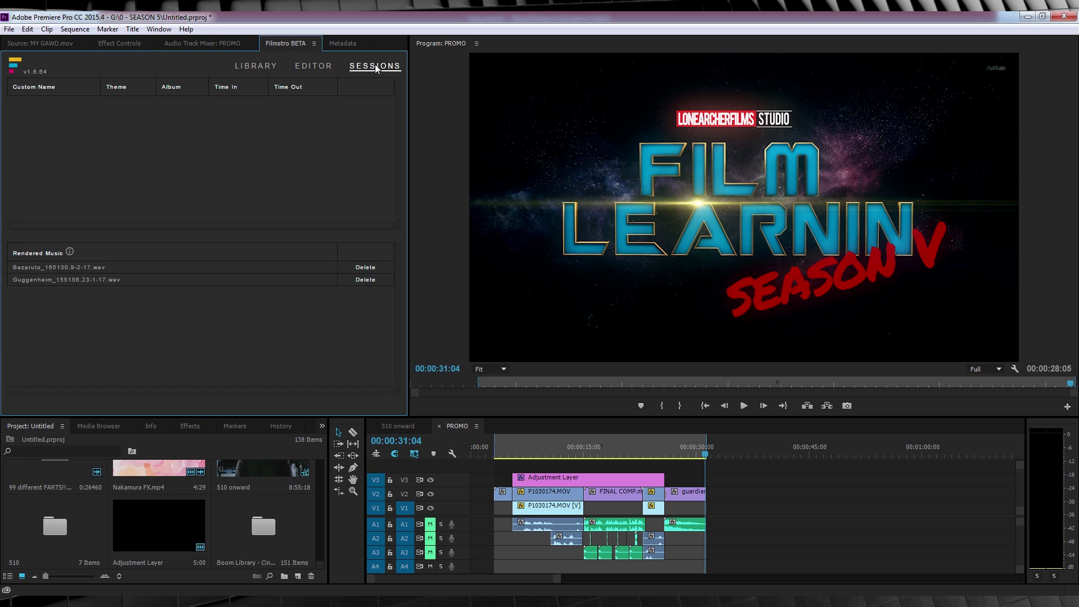
{"action": "left_click", "coordinate": [317, 68]}
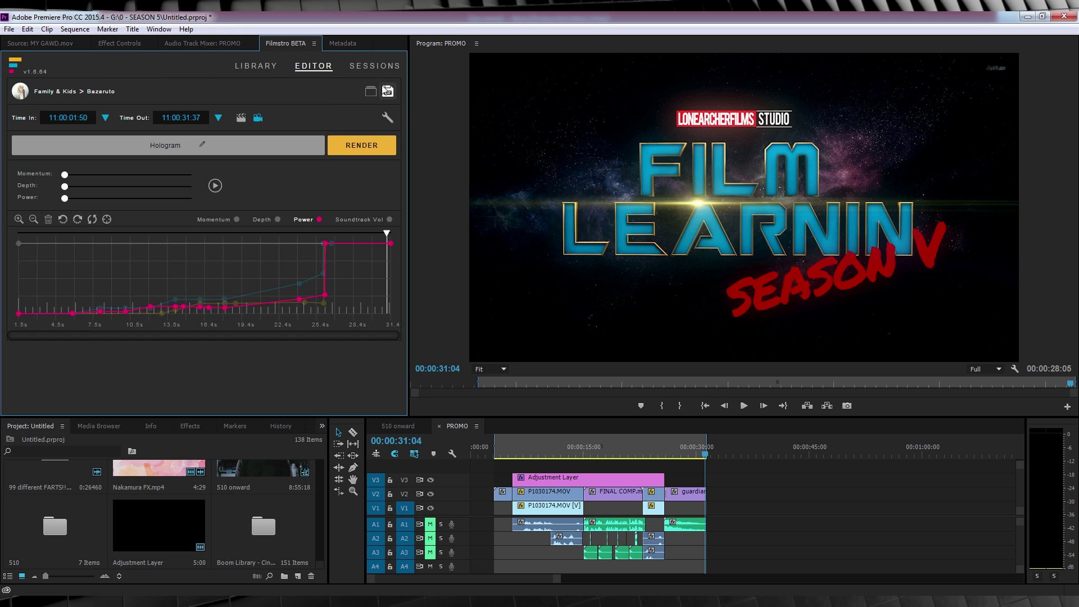
{"action": "left_click", "coordinate": [375, 66]}
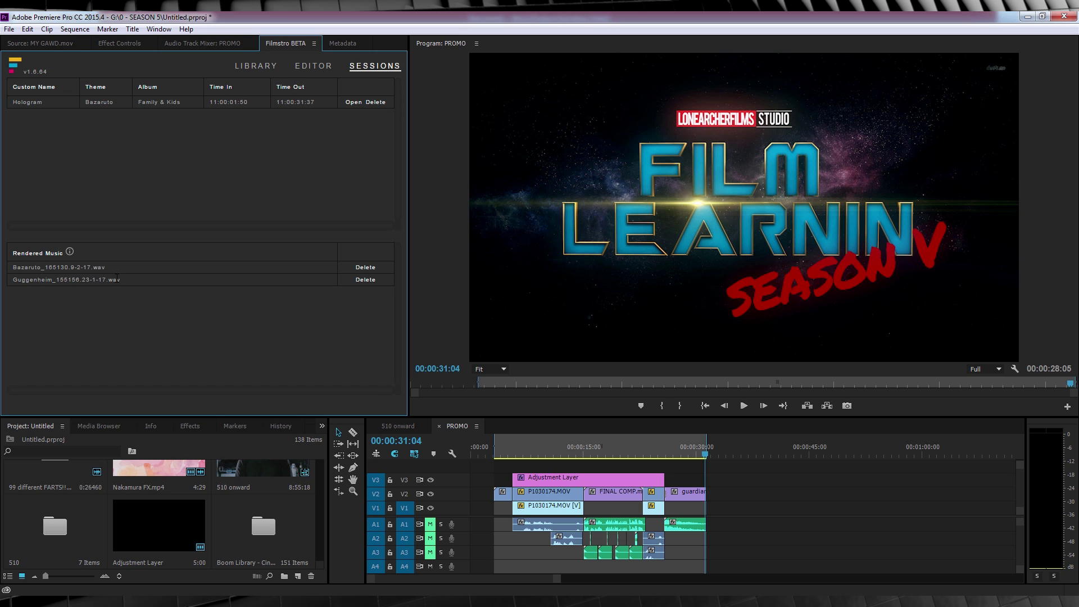
{"action": "left_click", "coordinate": [304, 65]}
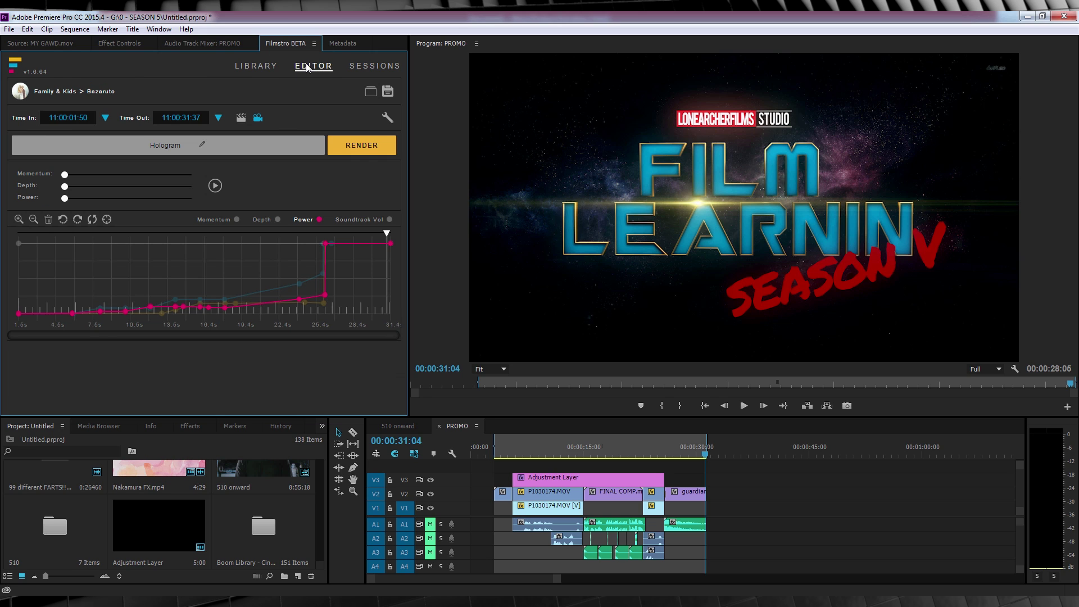
{"action": "left_click", "coordinate": [365, 148]}
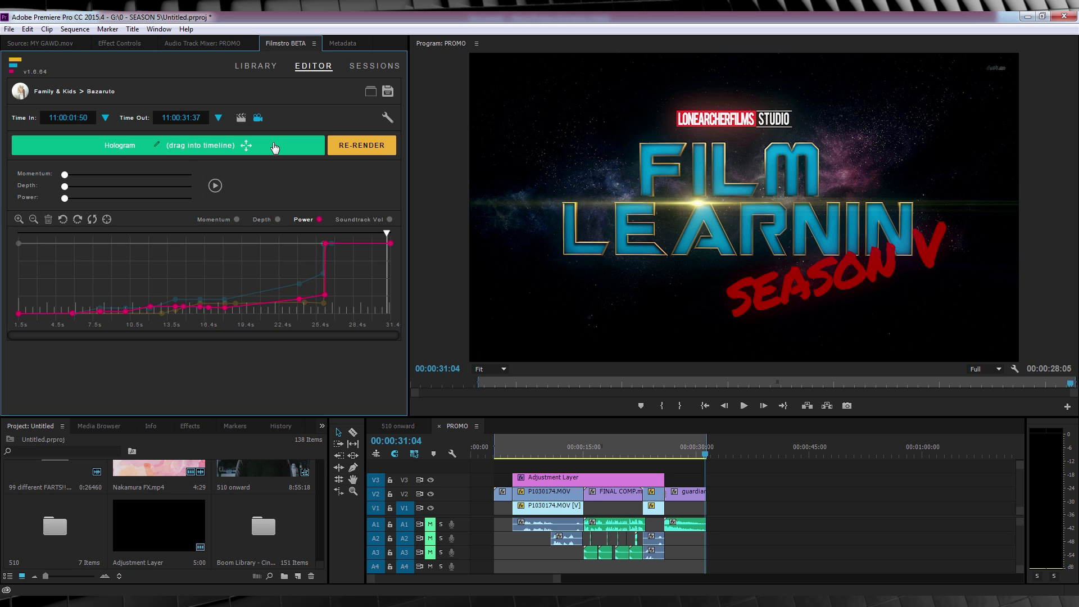
Place the rendered Hologram track on audio track A4 and cut it at the 25:19 title card.
{"action": "left_click_drag", "start_coordinate": [275, 147], "coordinate": [484, 571]}
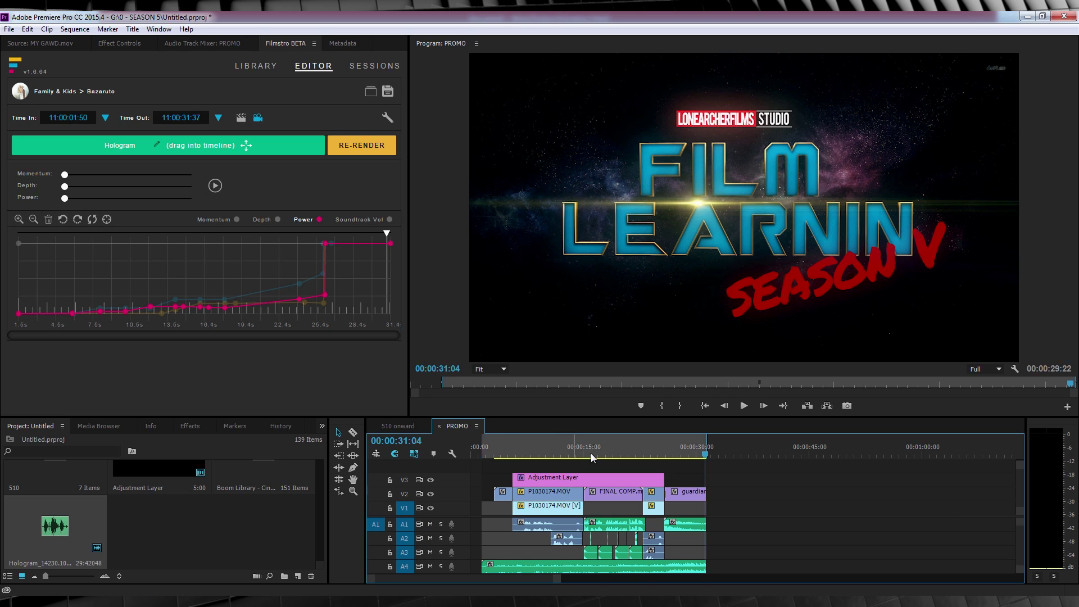
{"action": "left_click", "coordinate": [662, 447]}
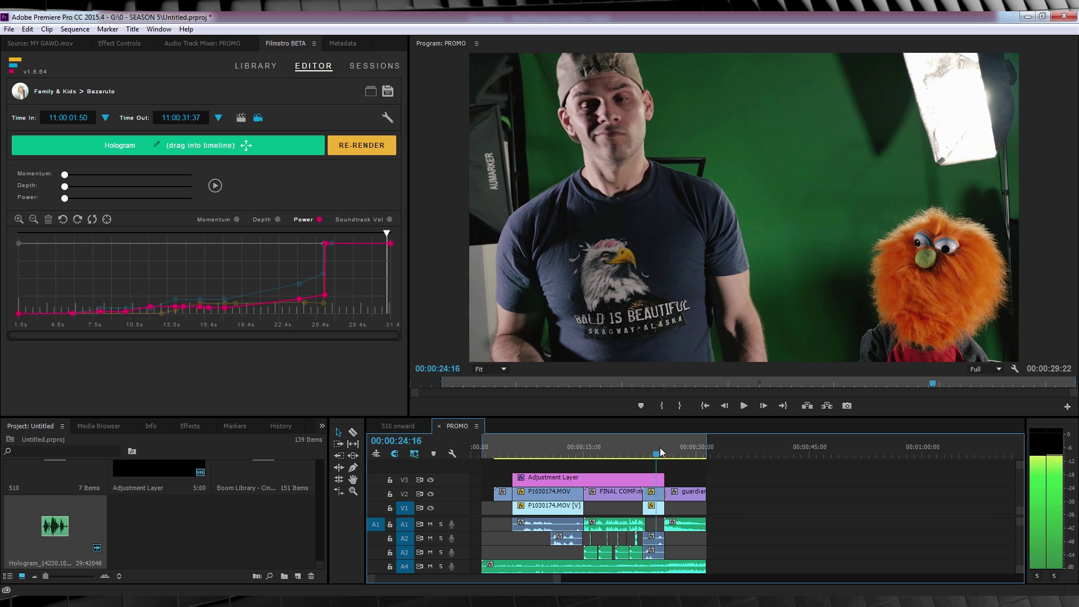
{"action": "key", "text": "c"}
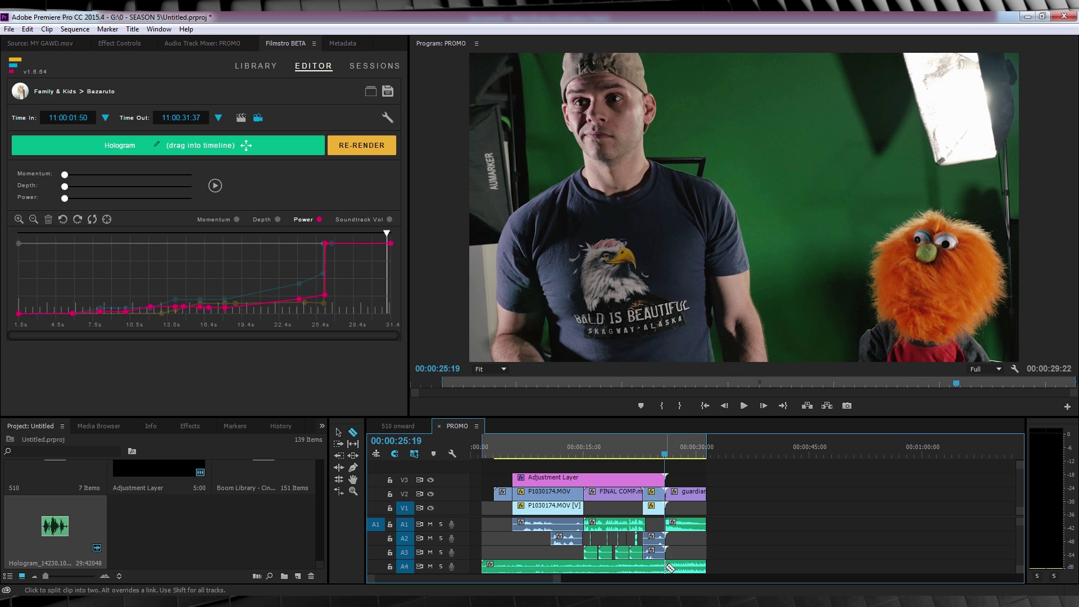
{"action": "key", "text": "v"}
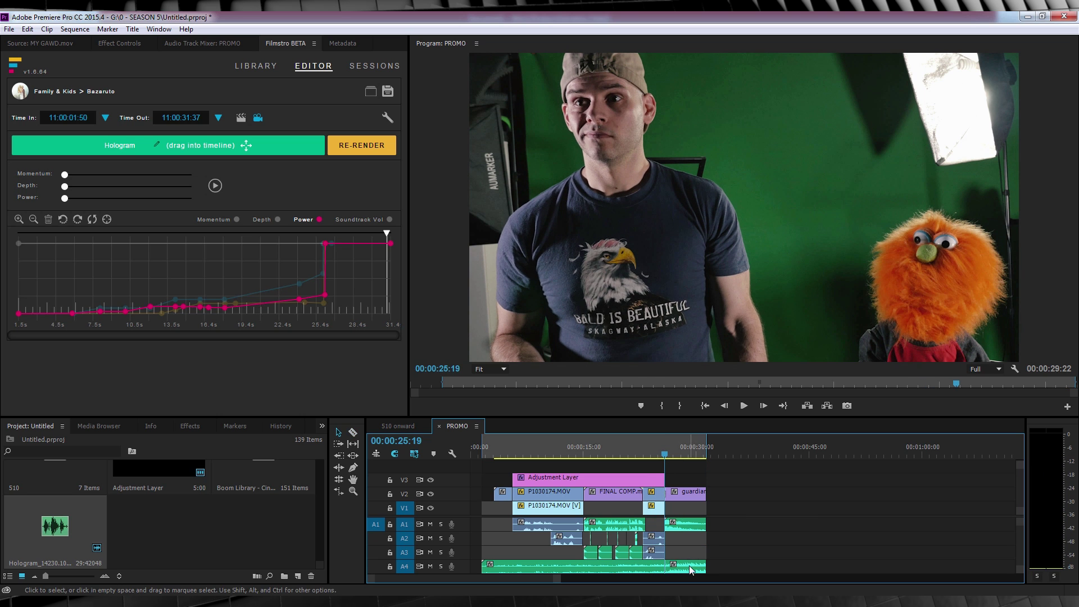
Lower the music before the title card to -15 dB and play the promo to check the mix.
{"action": "left_click", "coordinate": [663, 567]}
{"action": "left_click", "coordinate": [613, 569]}
{"action": "left_click", "coordinate": [126, 46]}
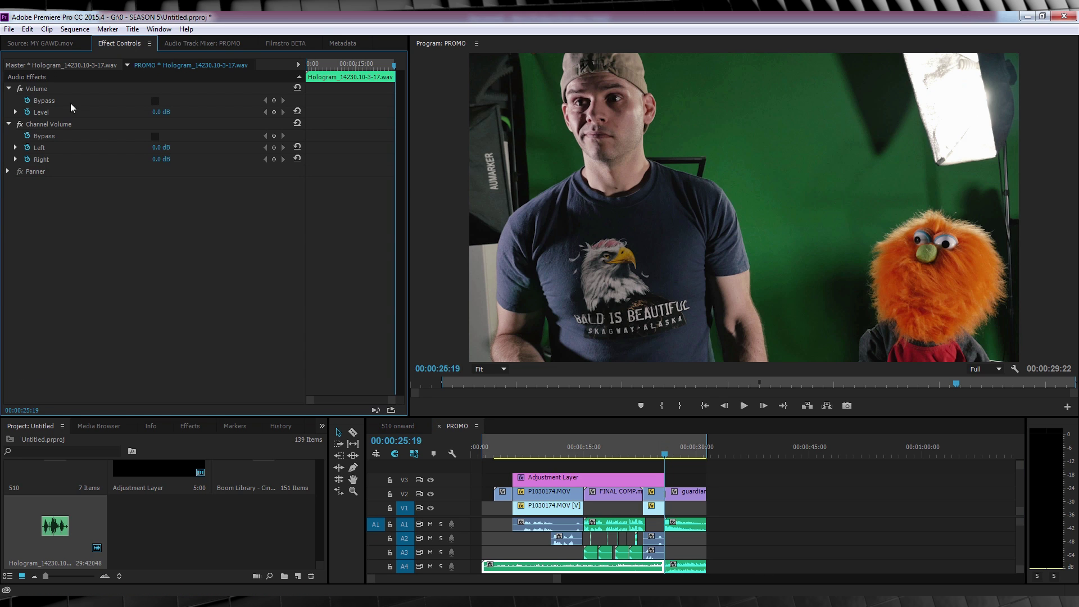
{"action": "left_click", "coordinate": [30, 113]}
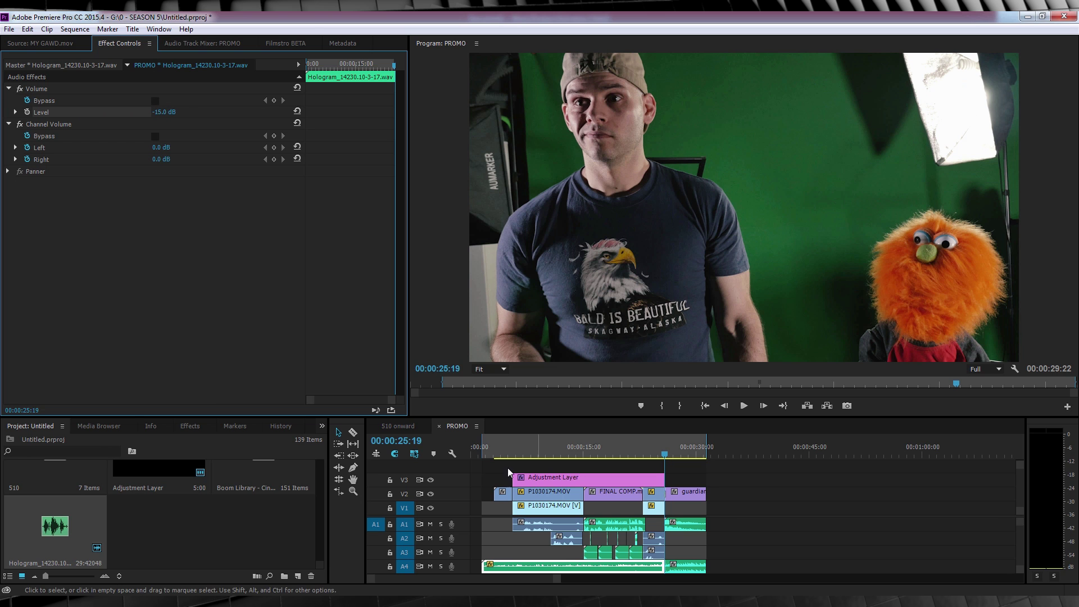
{"action": "left_click", "coordinate": [494, 453]}
{"action": "key", "text": "space"}
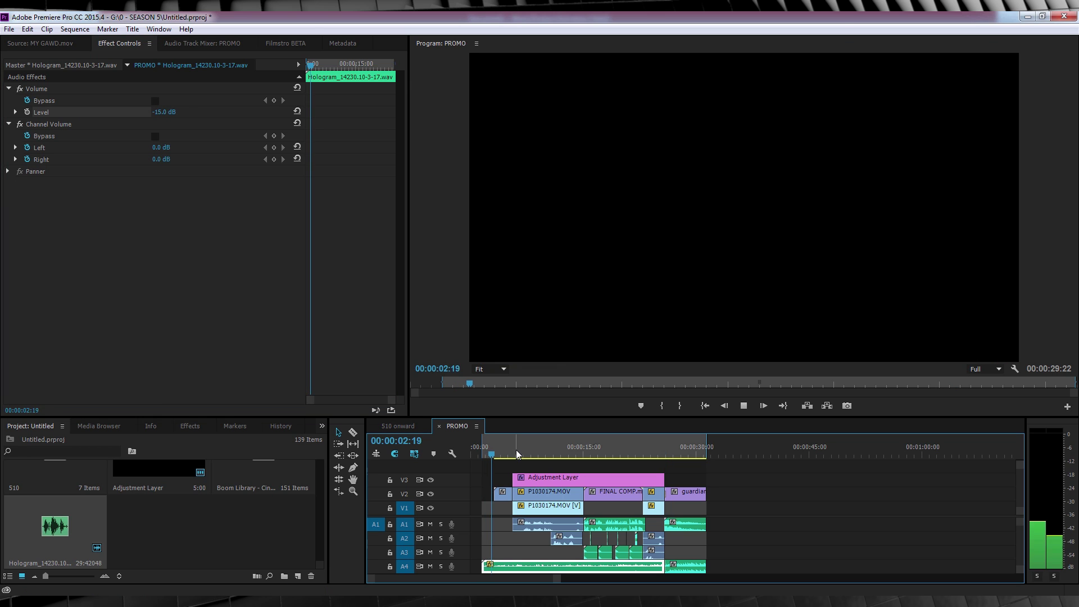